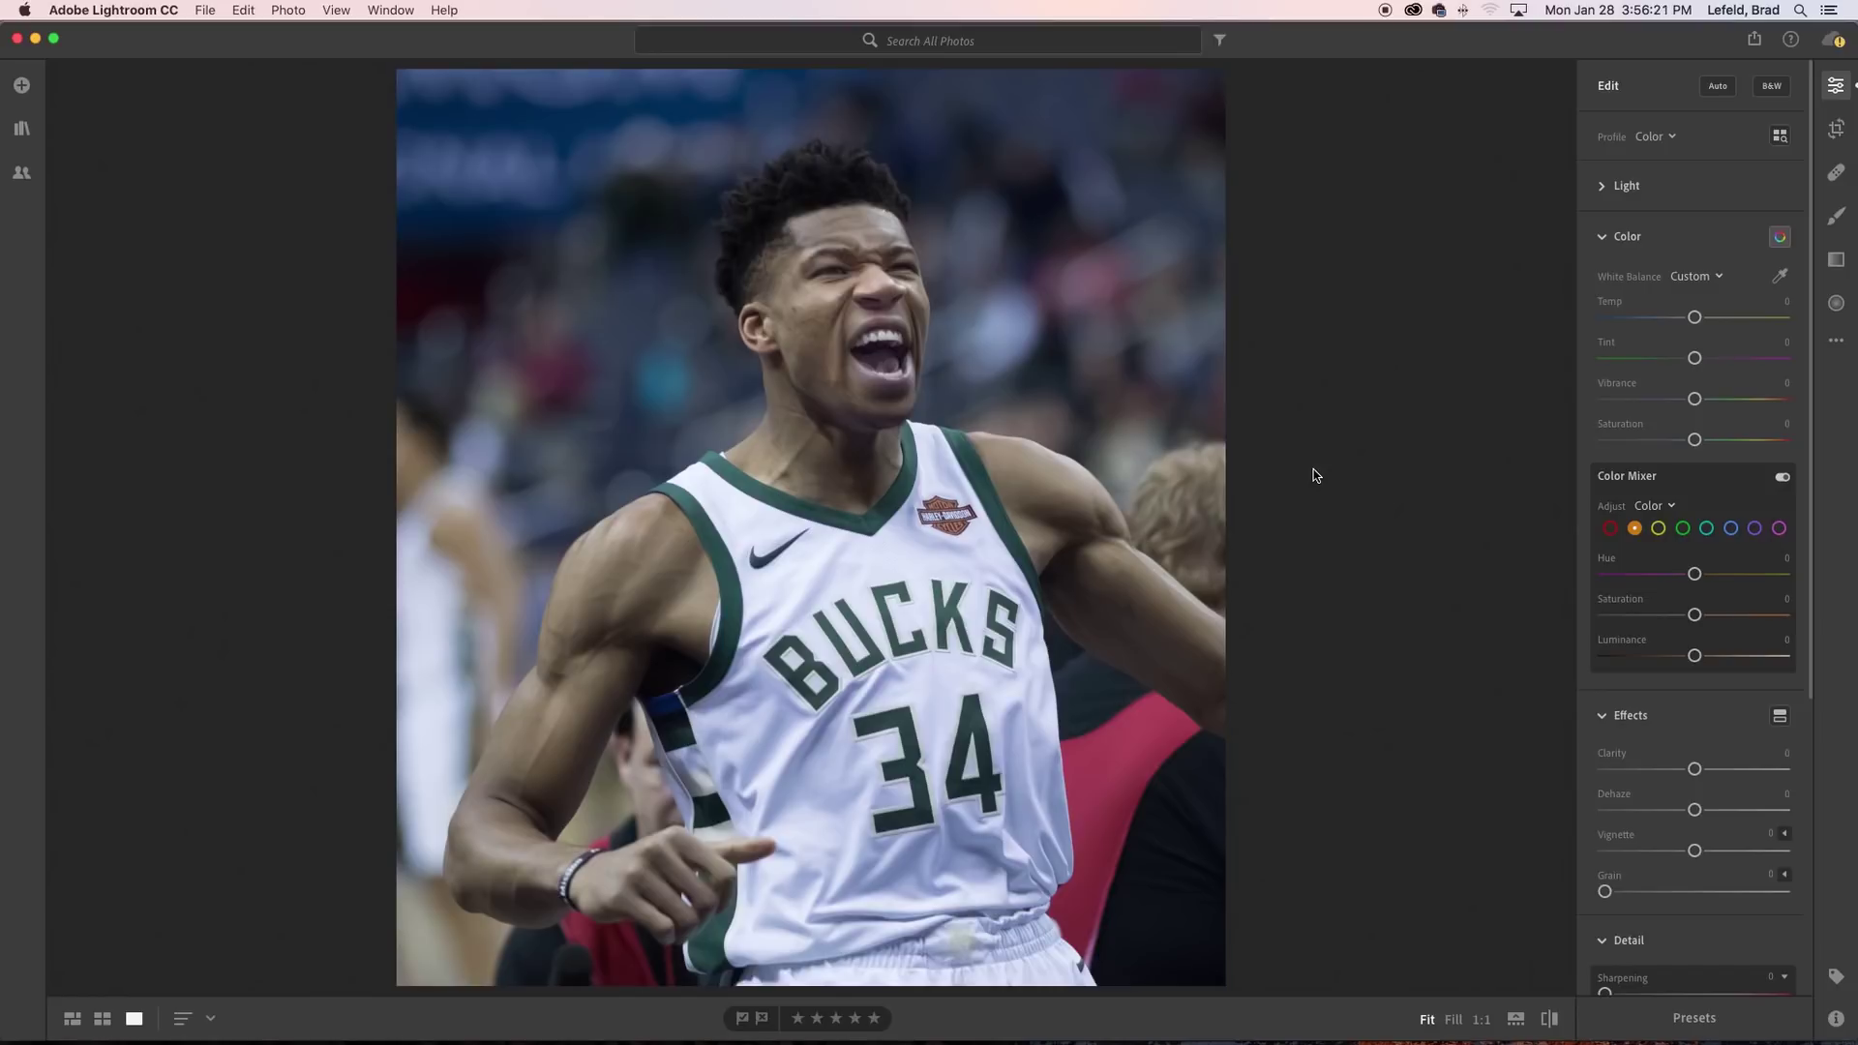
# Step: In the Light panel, set Contrast +40, Highlights -40 and Shadows +40
pyautogui.click(843, 364)
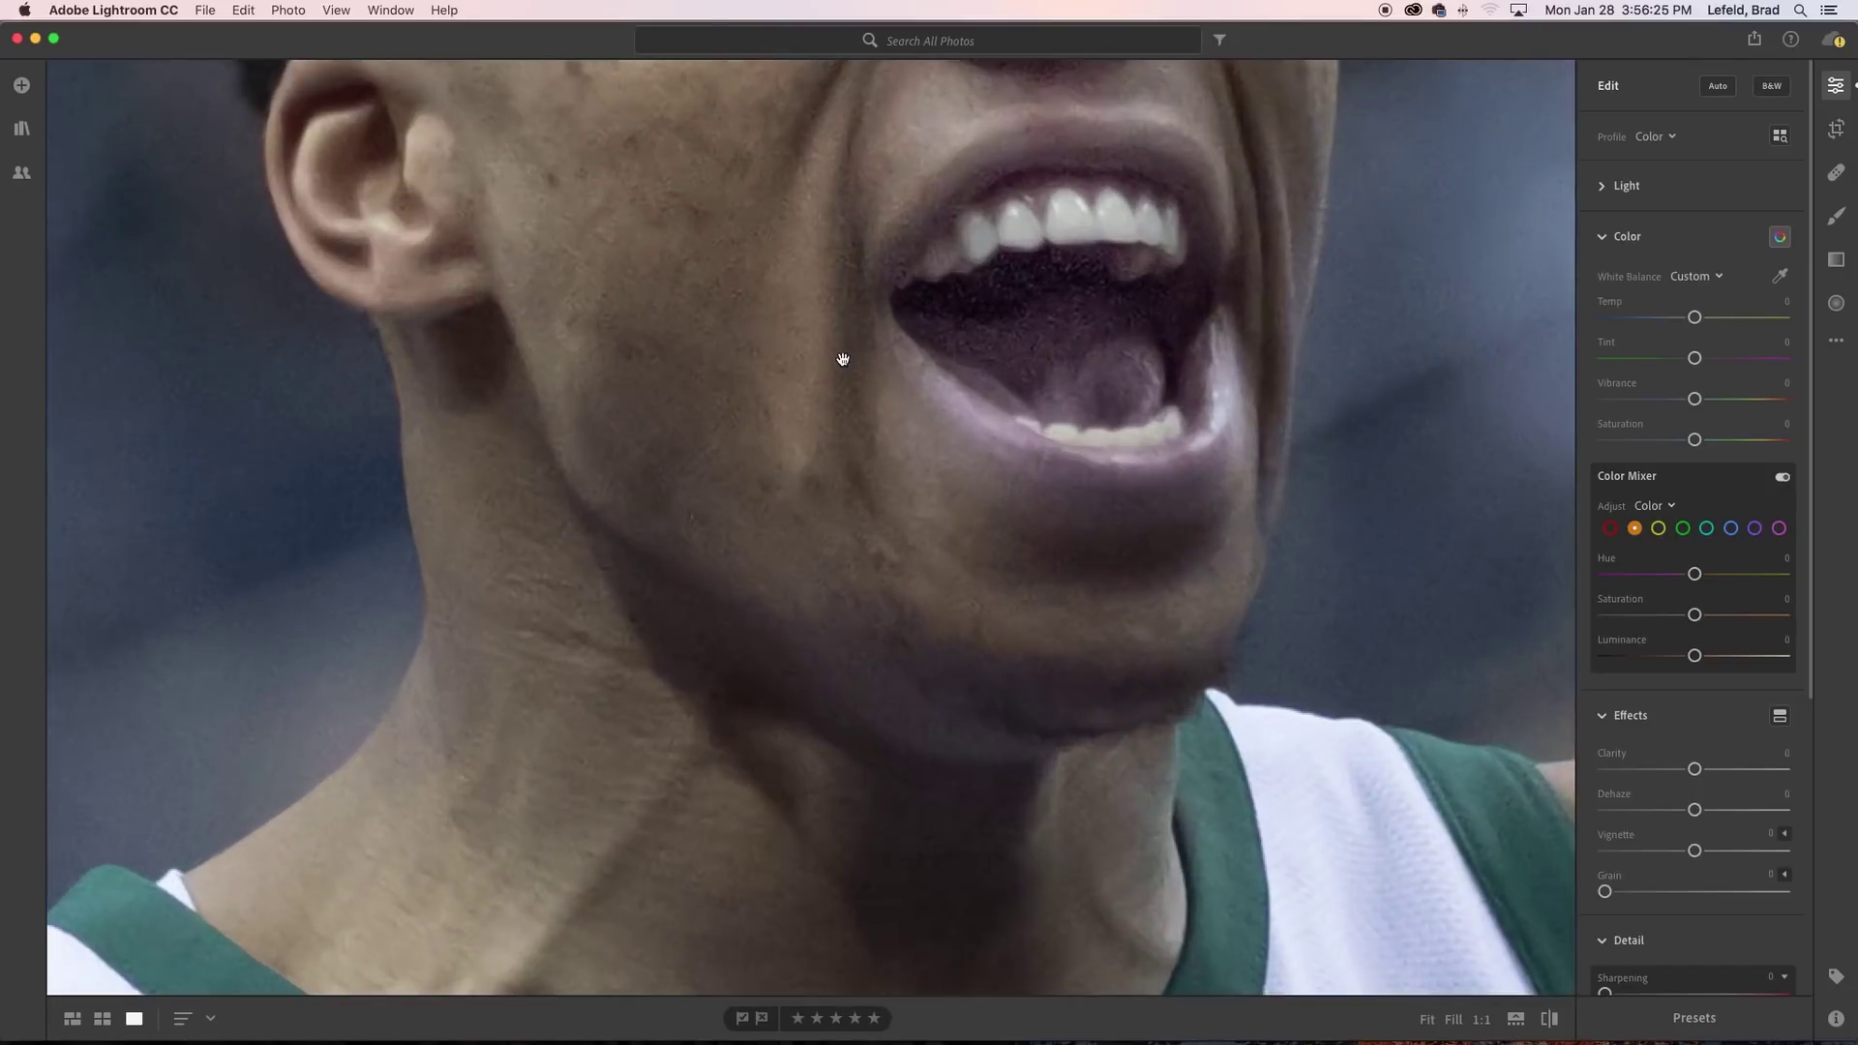
pyautogui.click(843, 361)
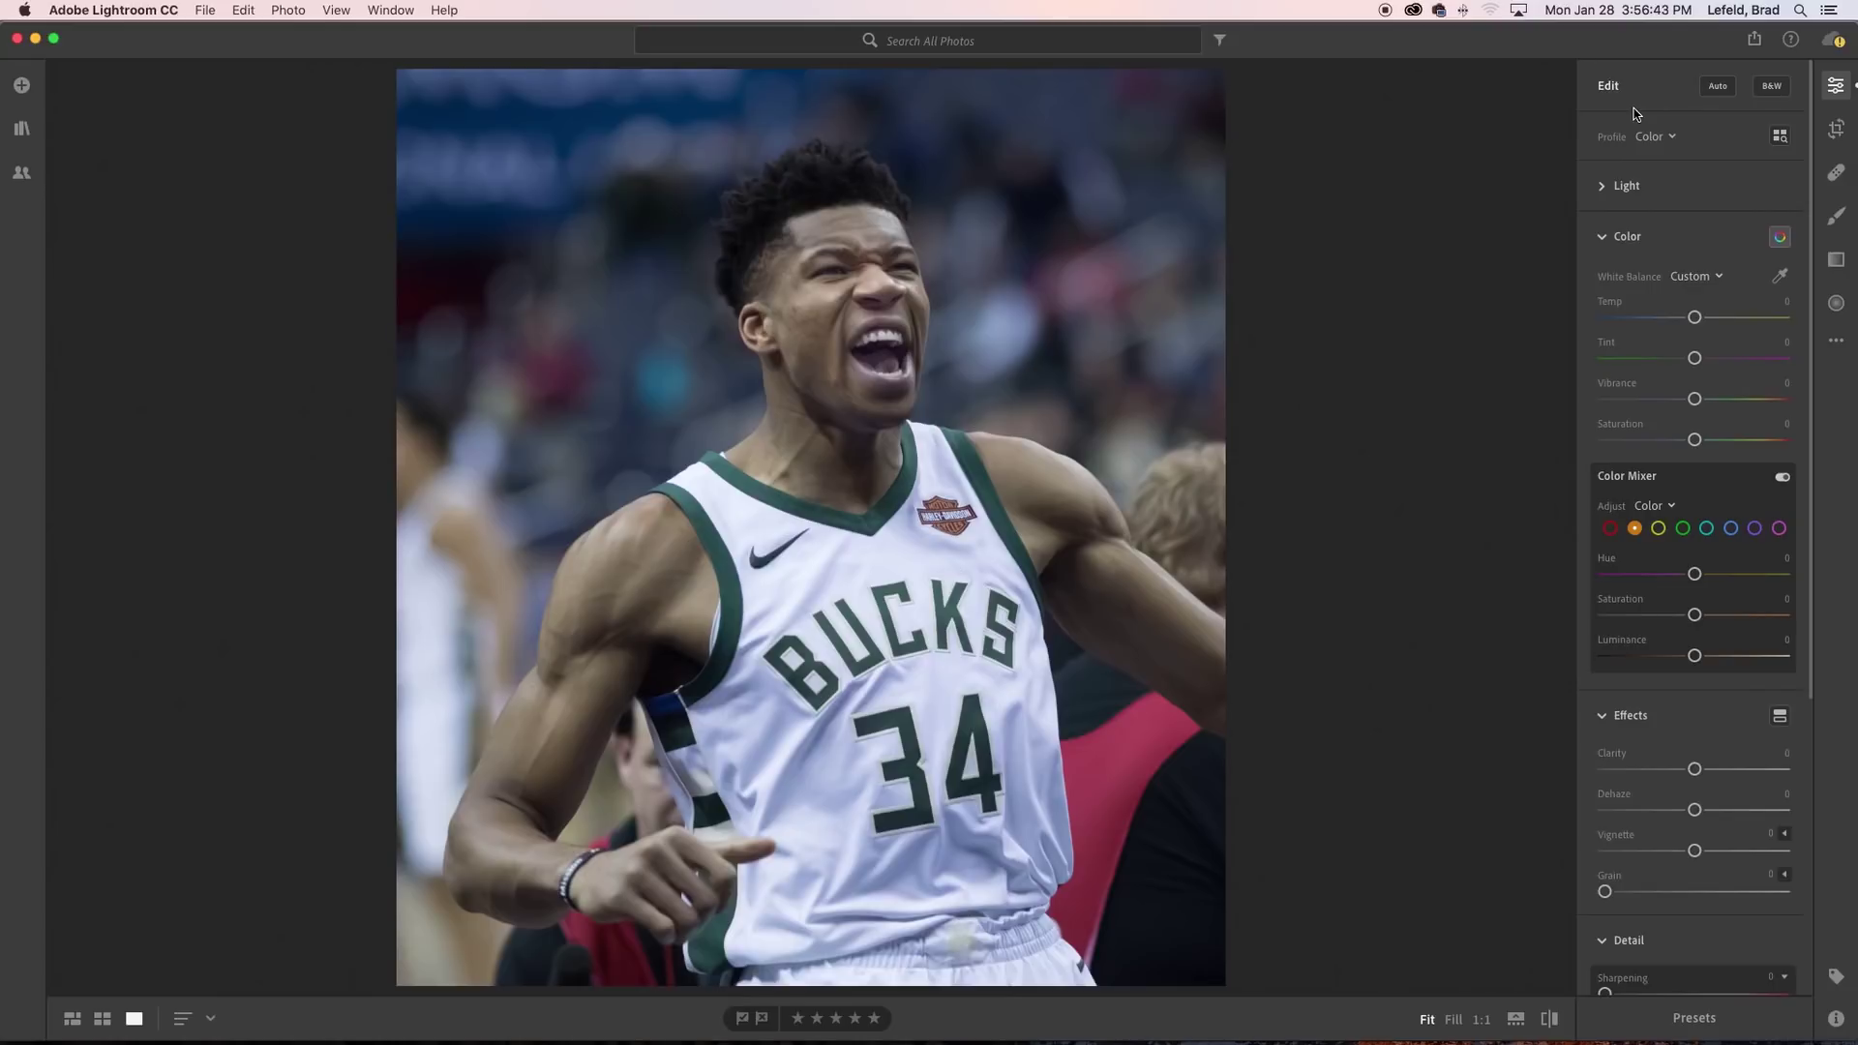
pyautogui.click(1606, 189)
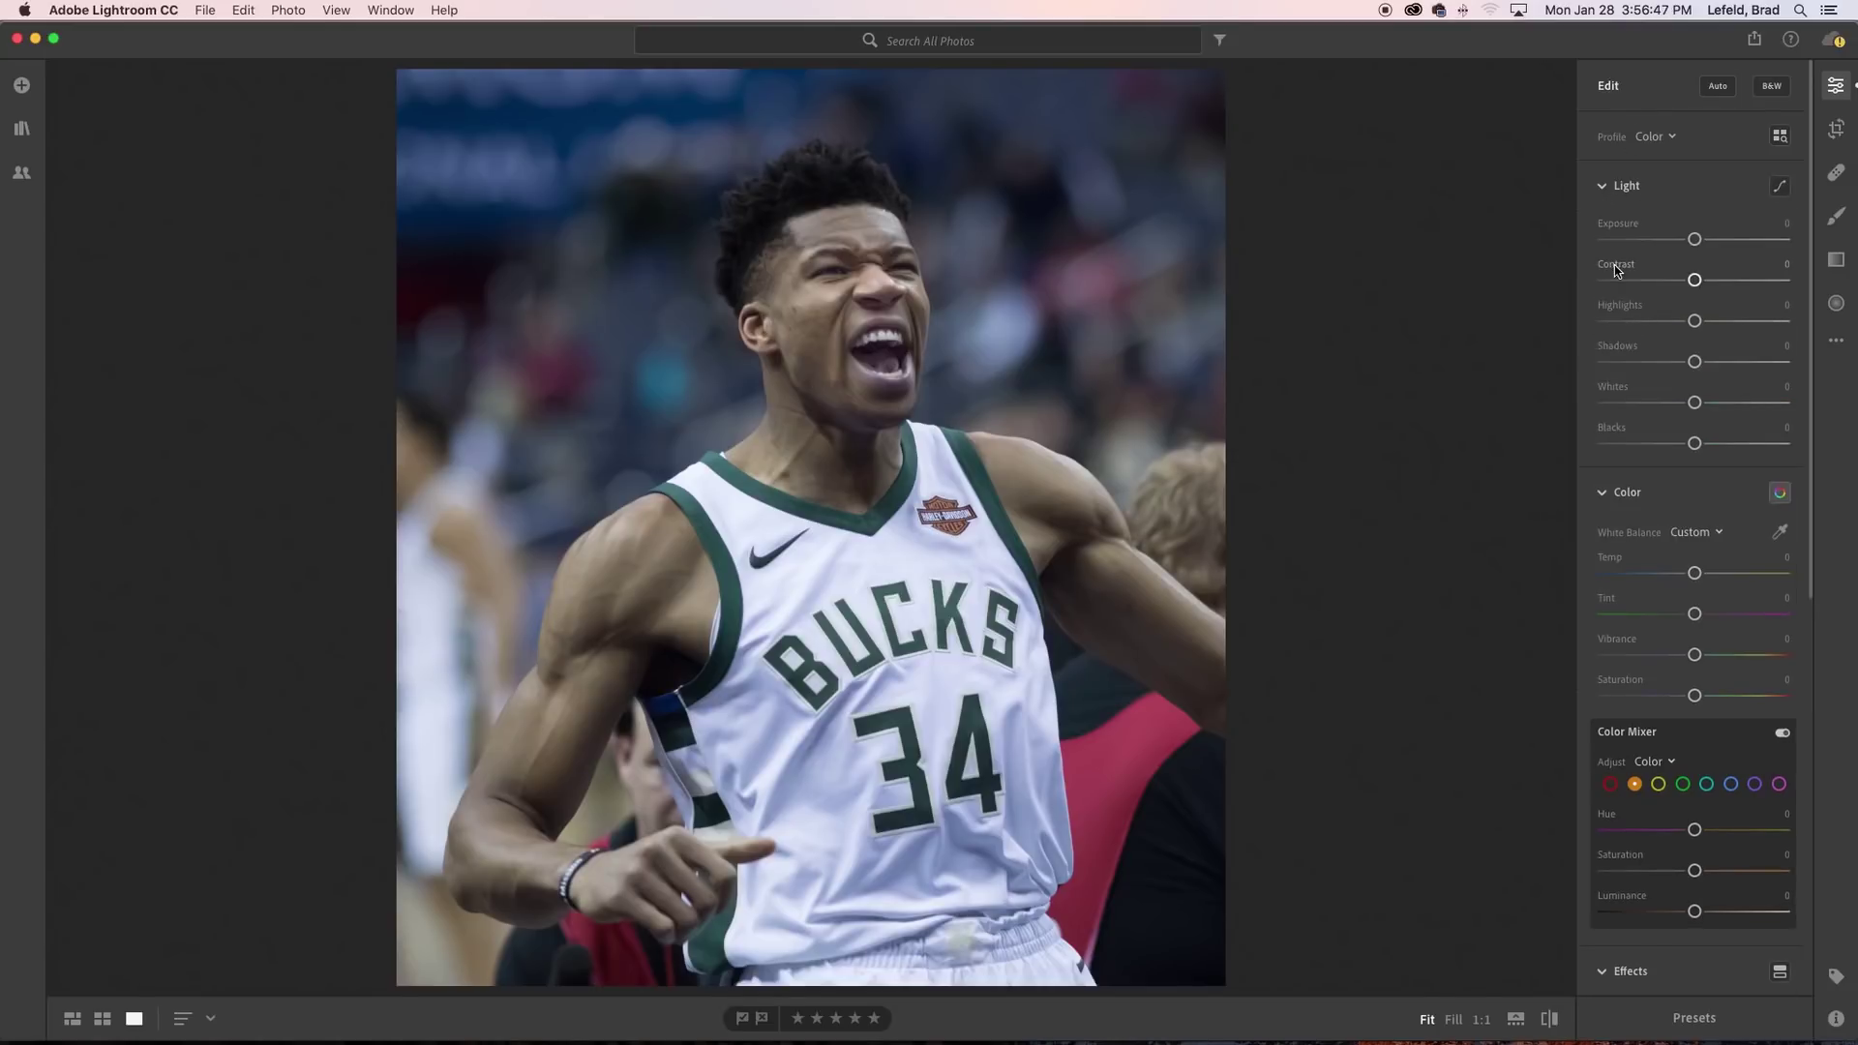
pyautogui.click(1780, 264)
pyautogui.write('40')
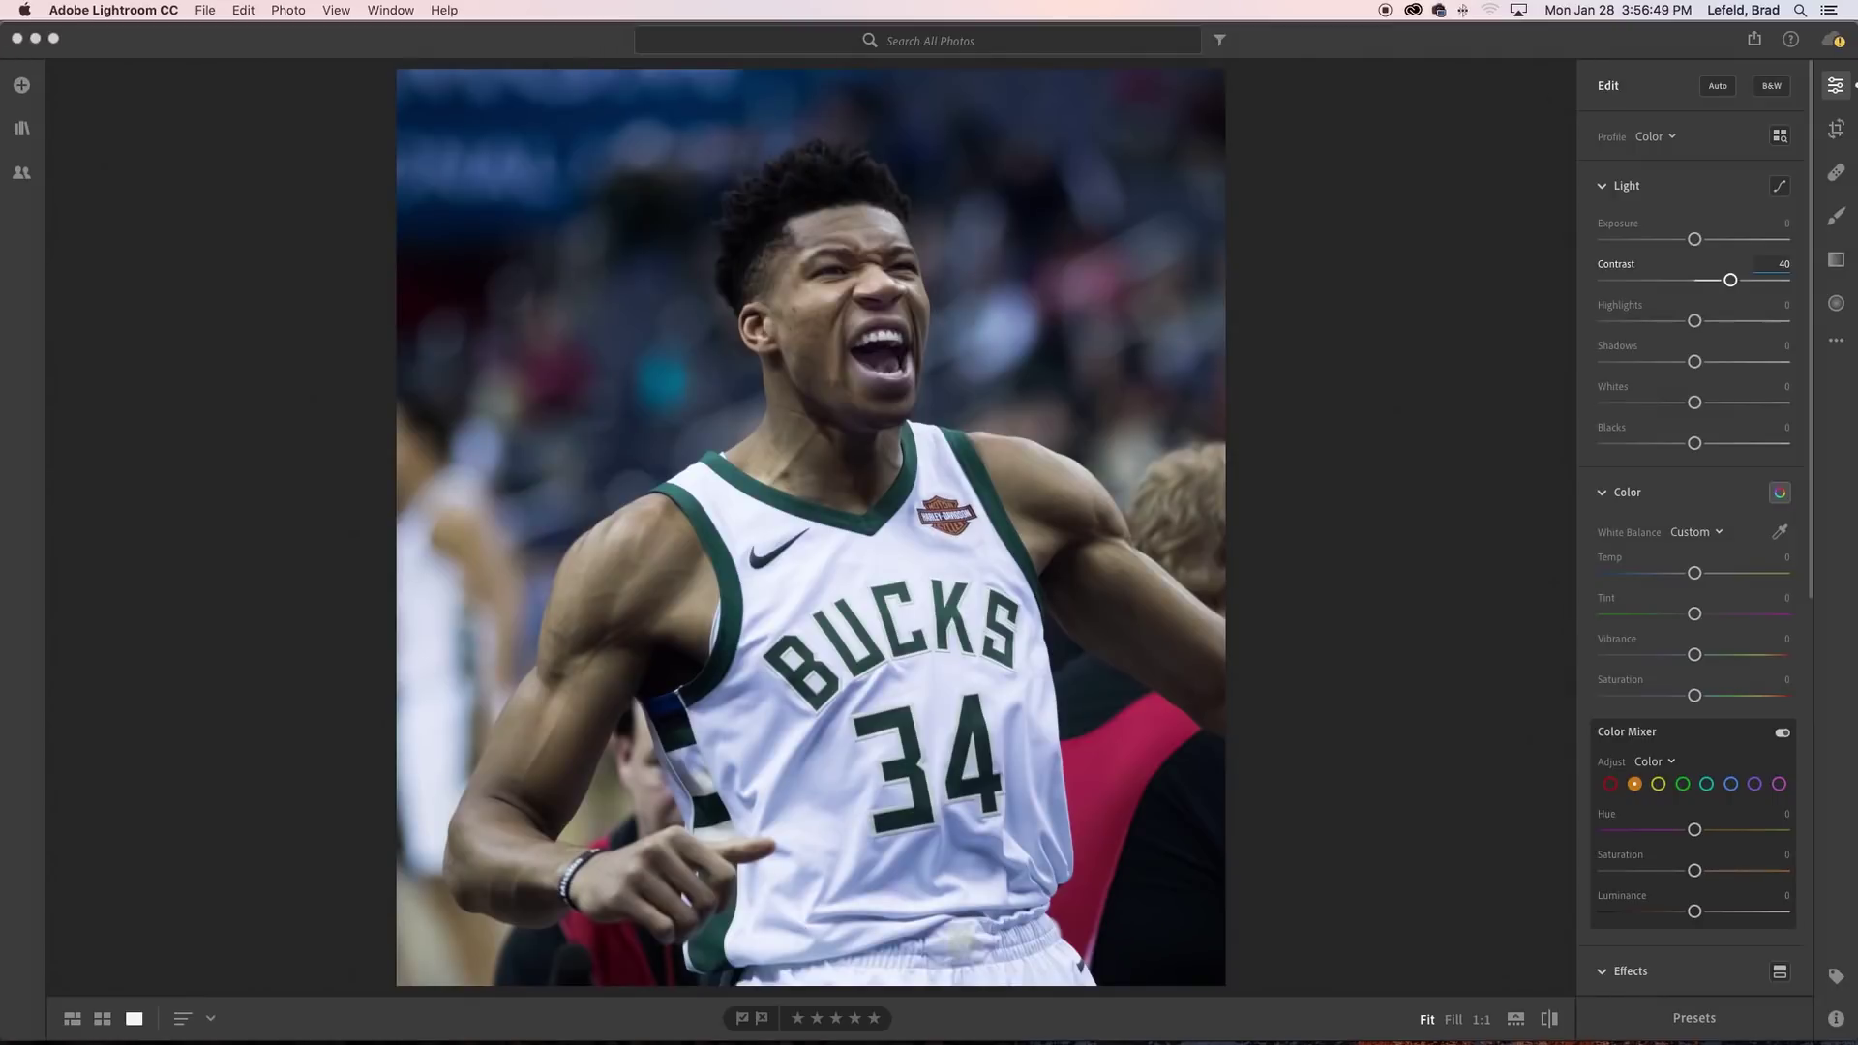
pyautogui.click(1776, 306)
pyautogui.write('-40')
pyautogui.click(1785, 347)
pyautogui.write('40')
# Step: Preview cooler and warmer Temp settings, leaving Temp back at 0
pyautogui.press('alt')
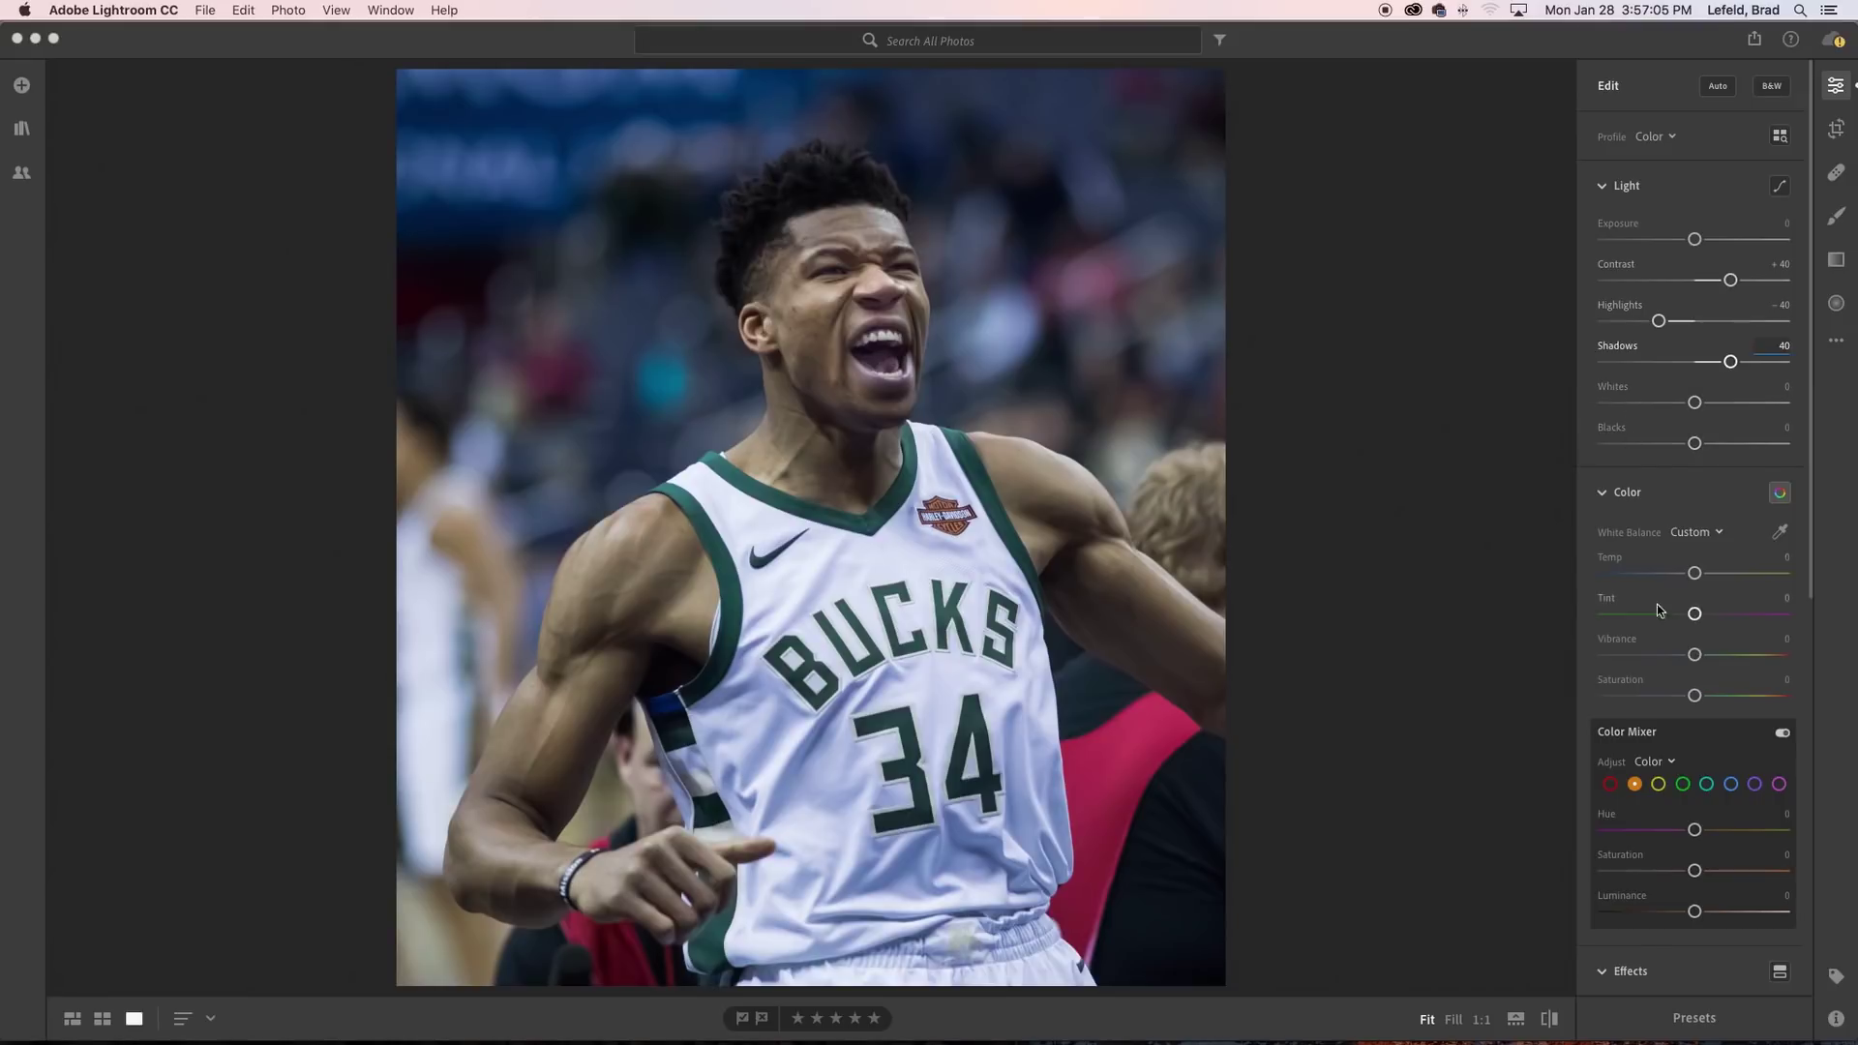
pyautogui.moveTo(1694, 572)
pyautogui.mouseDown()
pyautogui.moveTo(1664, 573)
pyautogui.moveTo(1717, 573)
pyautogui.moveTo(1695, 573)
pyautogui.mouseUp()
pyautogui.scroll(-2, 1702, 606)
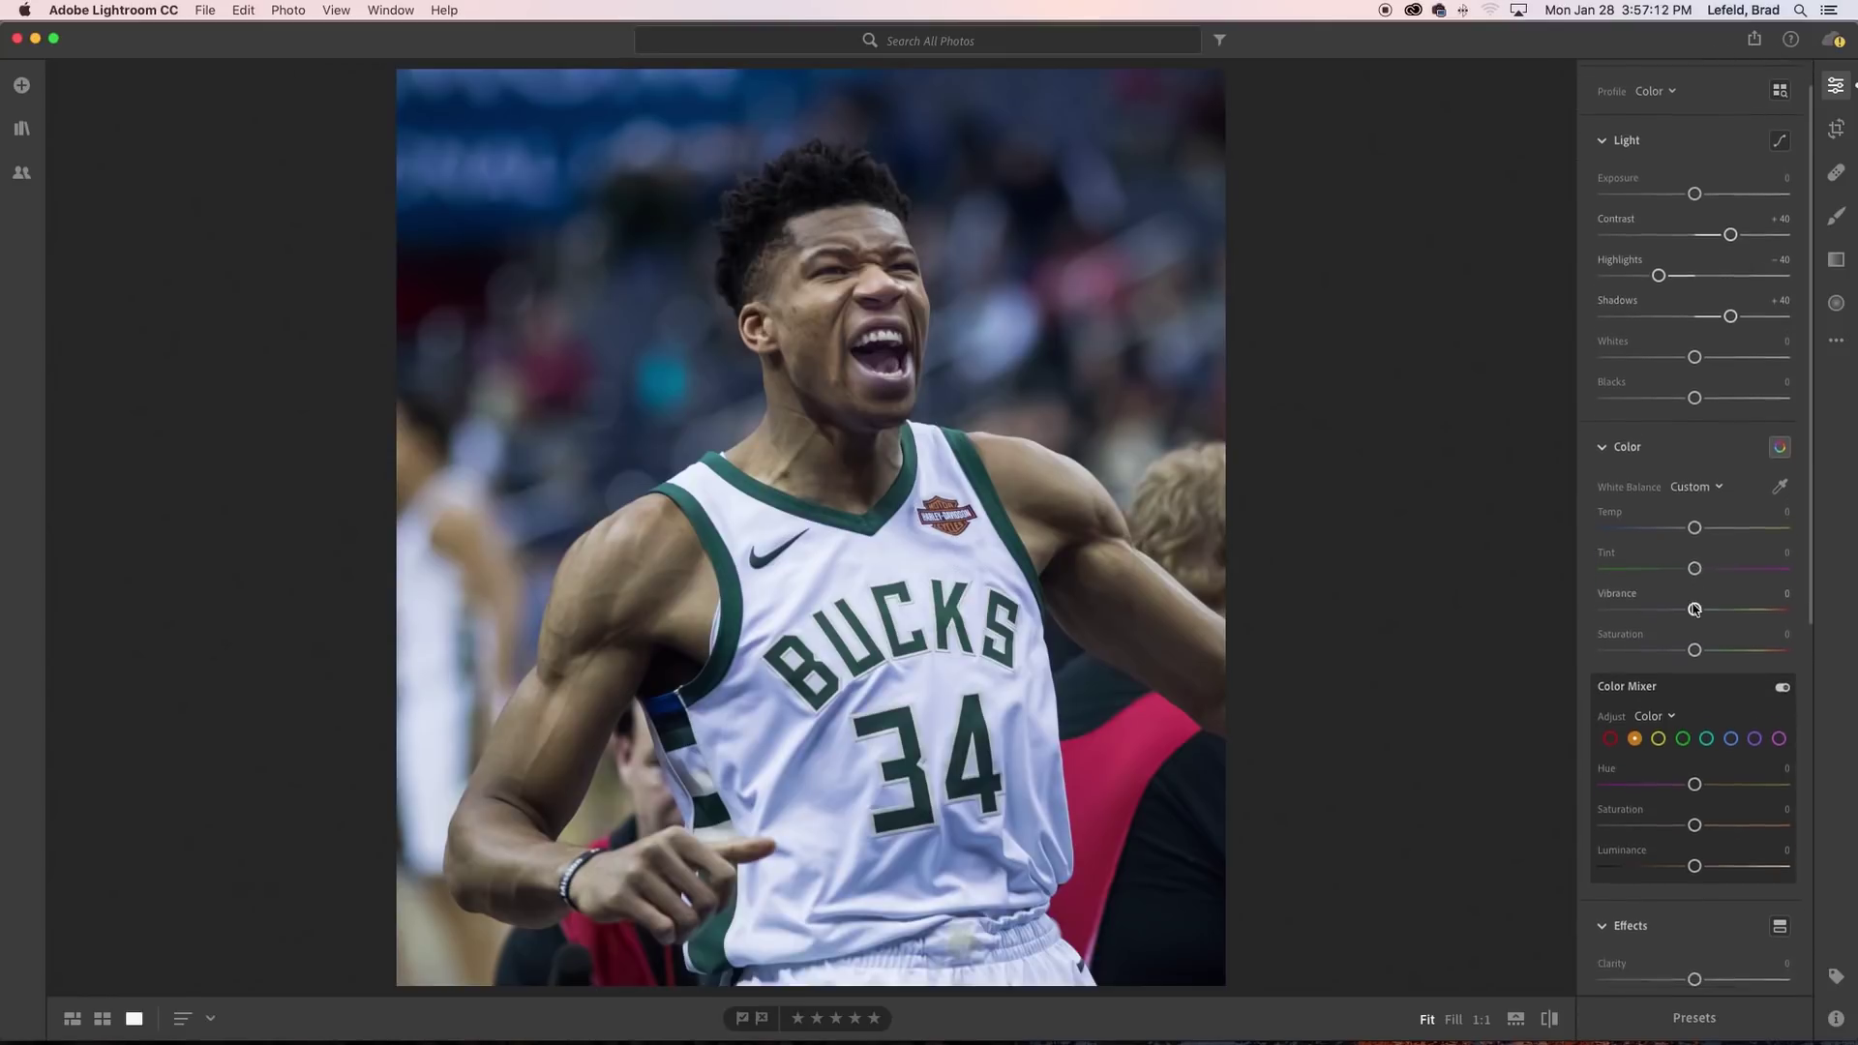
# Step: In Color Mixer, give the orange channel Saturation +16 and Luminance -18
pyautogui.click(1780, 429)
pyautogui.click(1780, 429)
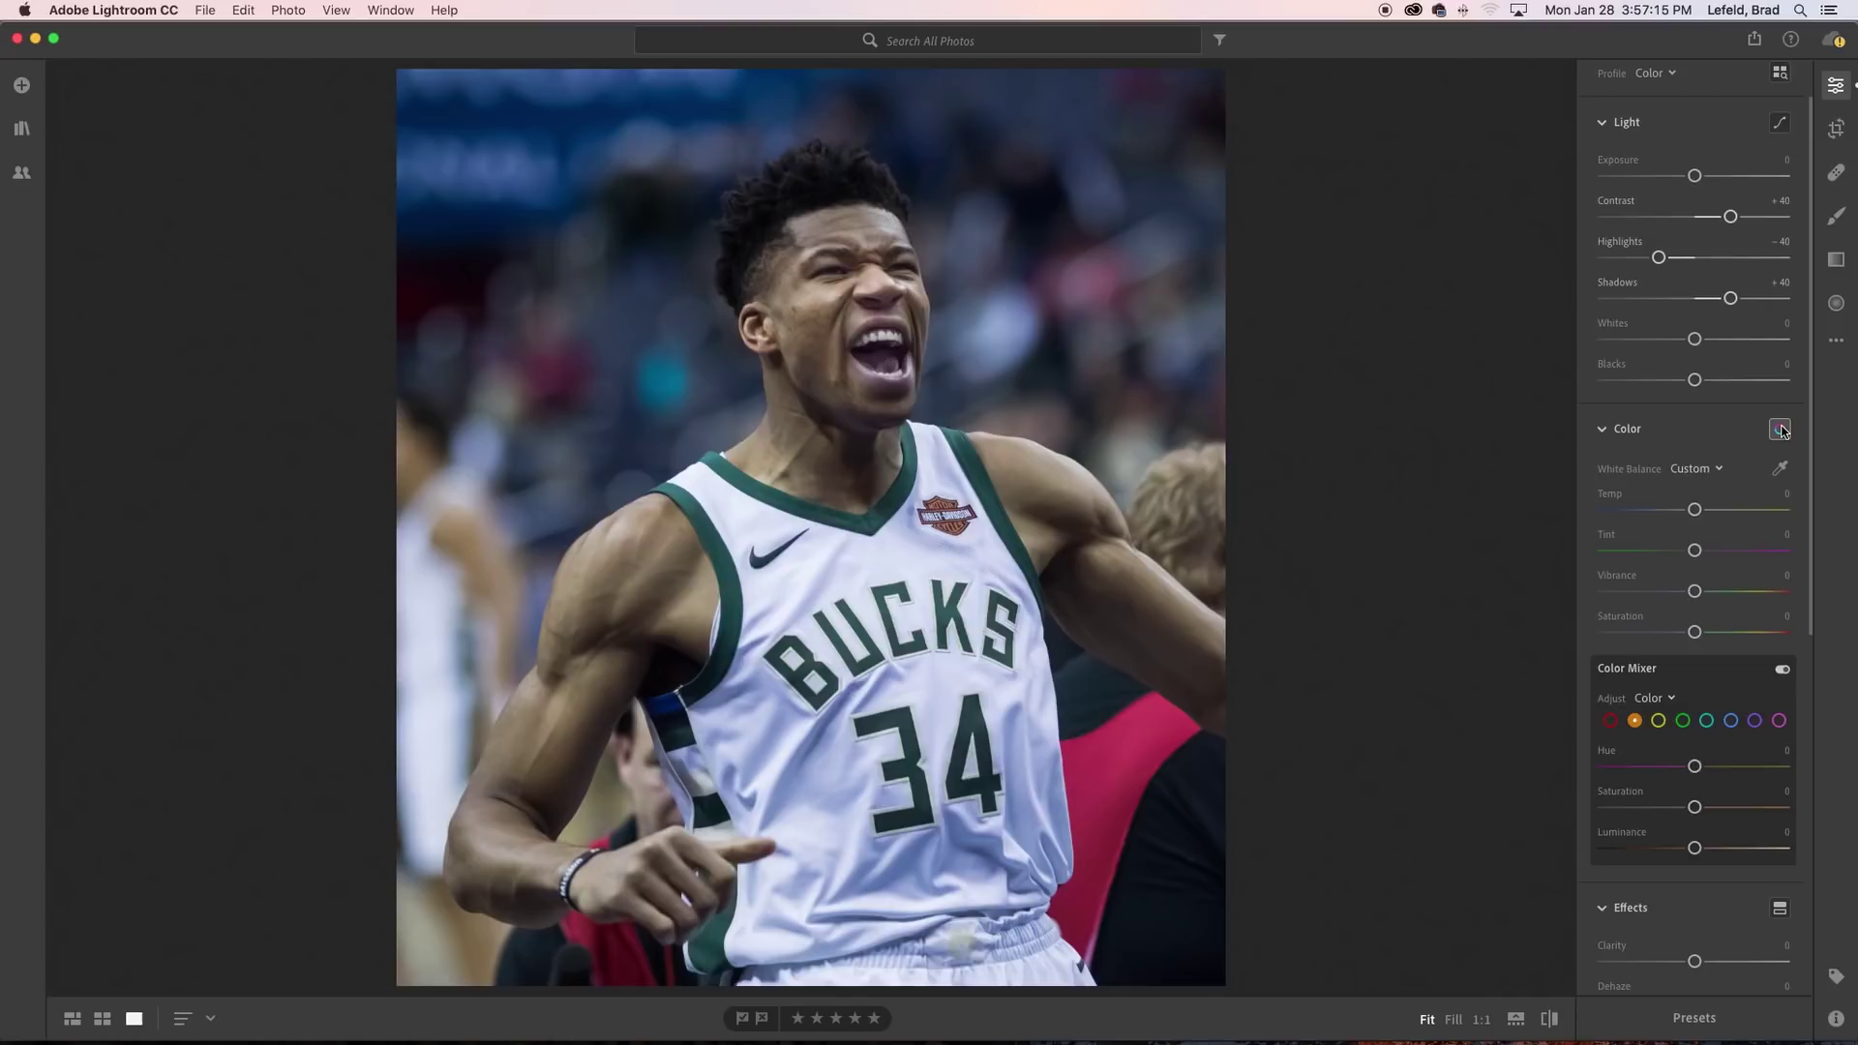
pyautogui.click(1656, 698)
pyautogui.click(1659, 700)
pyautogui.moveTo(1694, 808); pyautogui.dragTo(1710, 811)
pyautogui.moveTo(1694, 849); pyautogui.dragTo(1678, 849)
pyautogui.scroll(-5, 1622, 726)
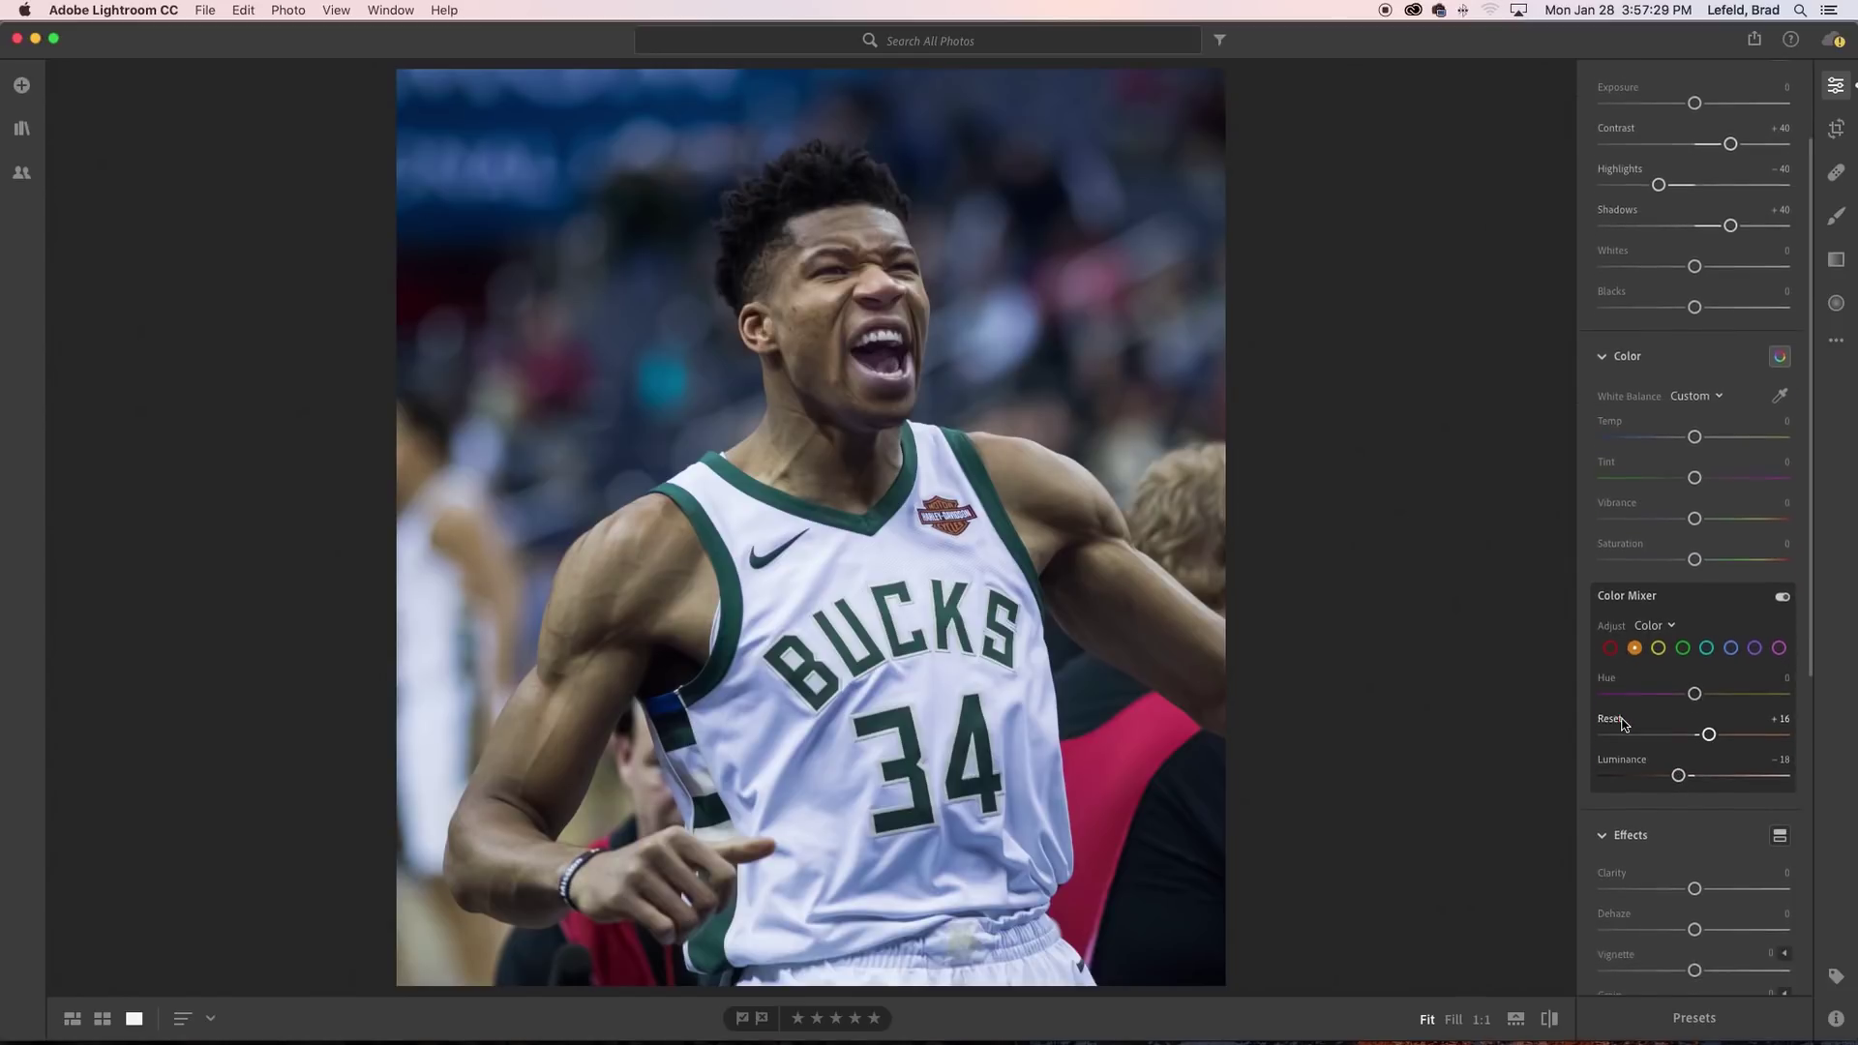
pyautogui.scroll(-2, 1622, 725)
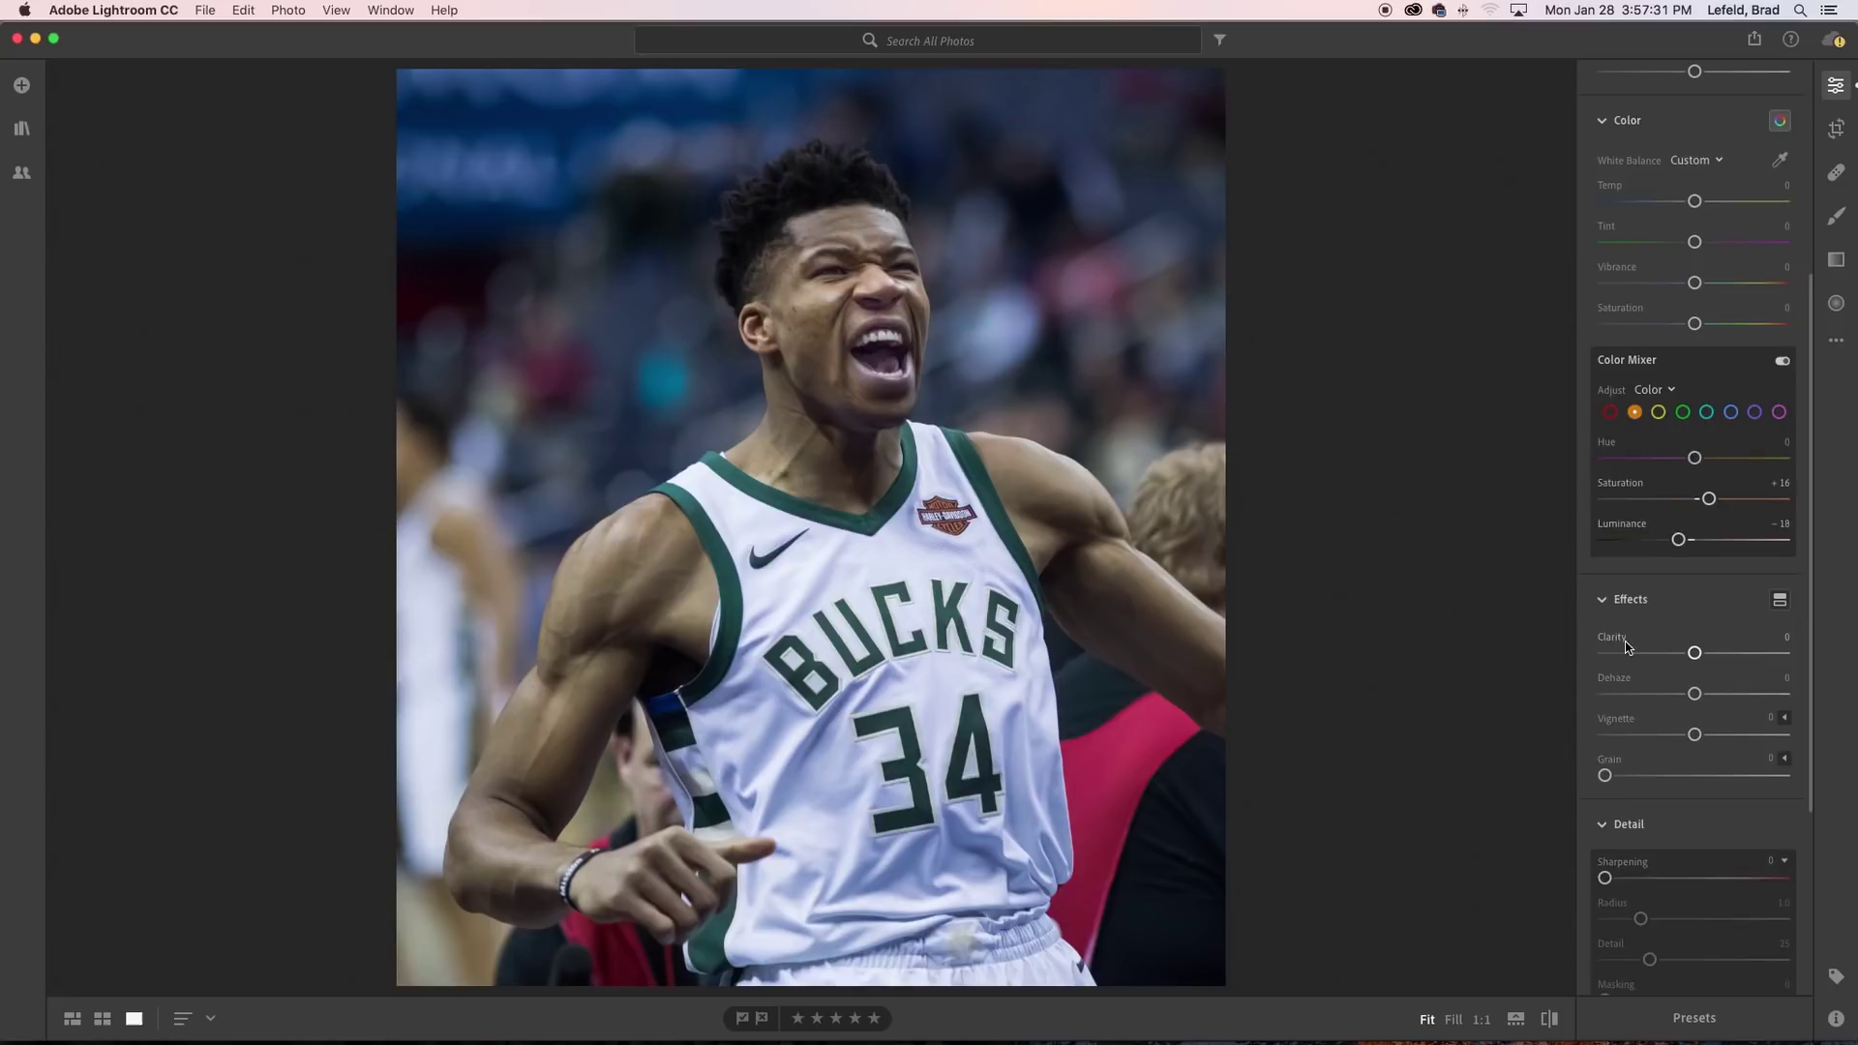
# Step: Raise Clarity to +40 and add Sharpening of 12
pyautogui.moveTo(1694, 652); pyautogui.dragTo(1731, 655)
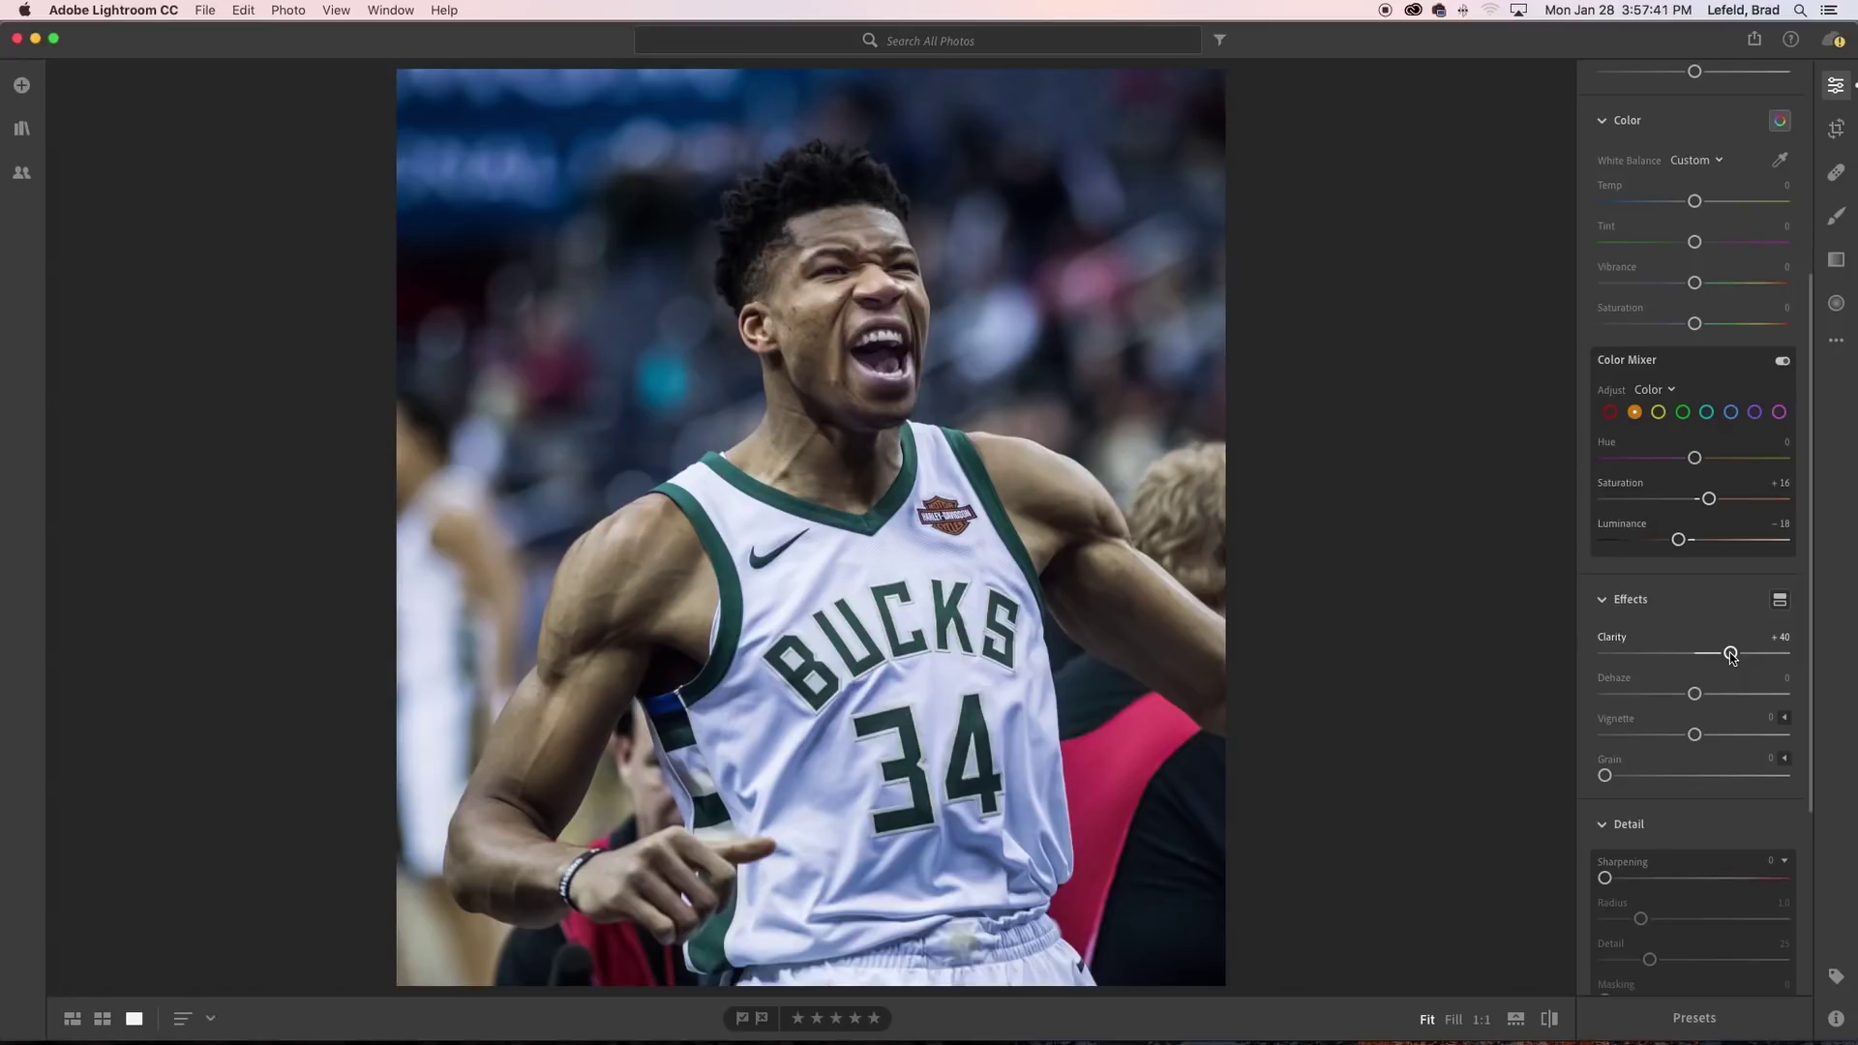
pyautogui.scroll(-5, 1731, 654)
pyautogui.moveTo(1605, 699); pyautogui.dragTo(1618, 701)
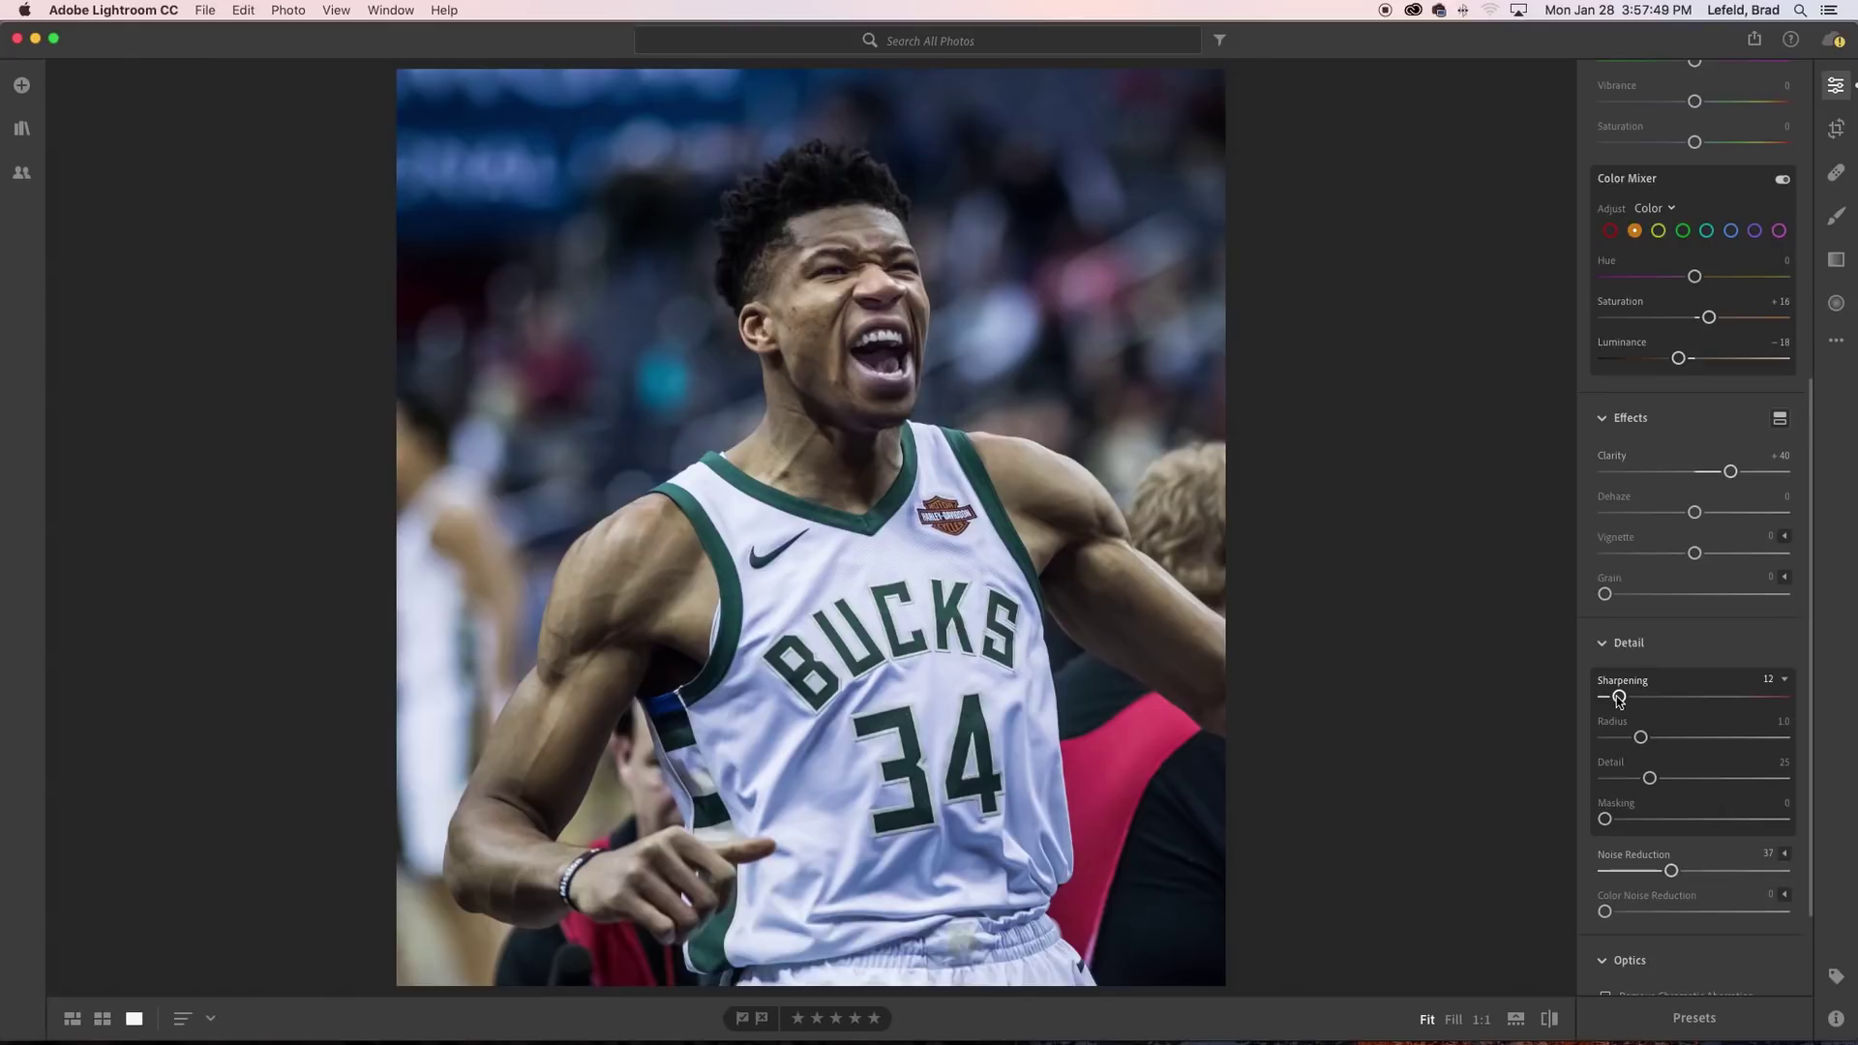
pyautogui.scroll(-1, 1619, 699)
# Step: Compare the original and edited photo several times, ending on the edited version
pyautogui.click(1549, 1018)
pyautogui.click(1549, 1019)
pyautogui.click(1549, 1019)
pyautogui.click(1549, 1019)
pyautogui.click(1549, 1019)
pyautogui.click(1549, 1019)
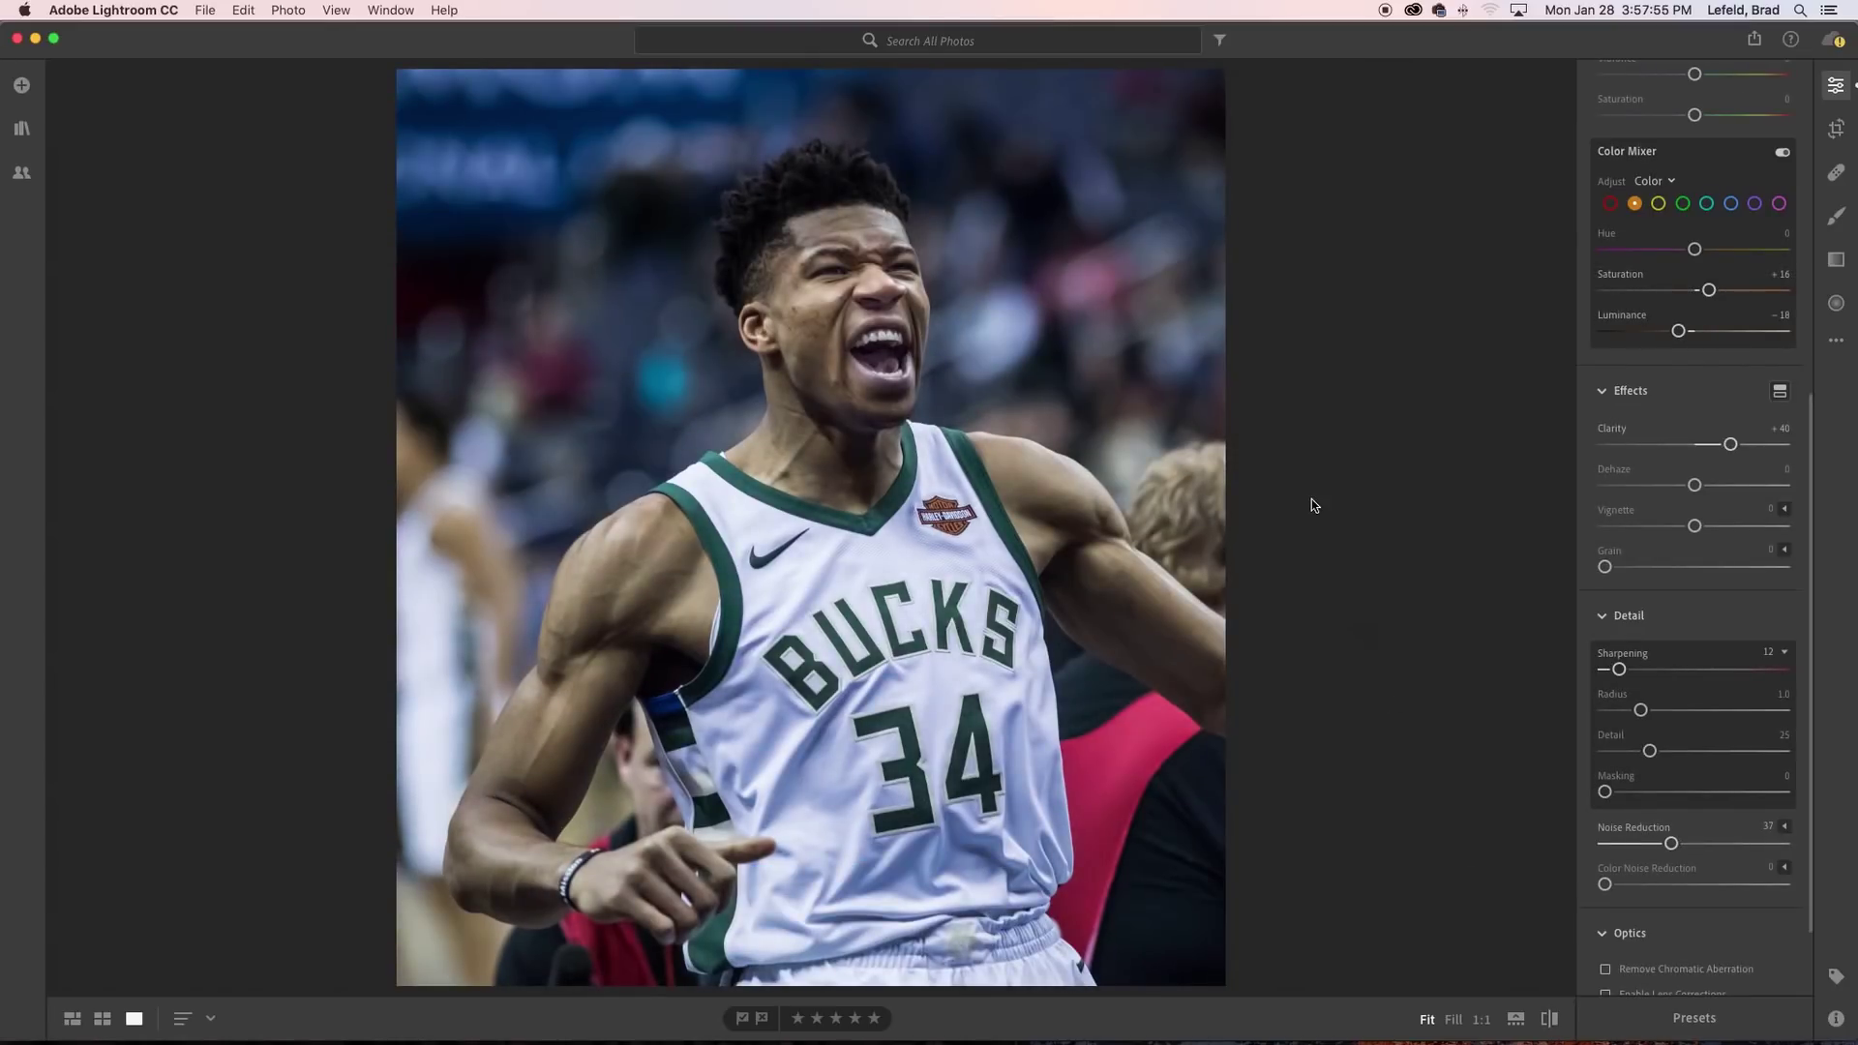
pyautogui.scroll(8, 1689, 479)
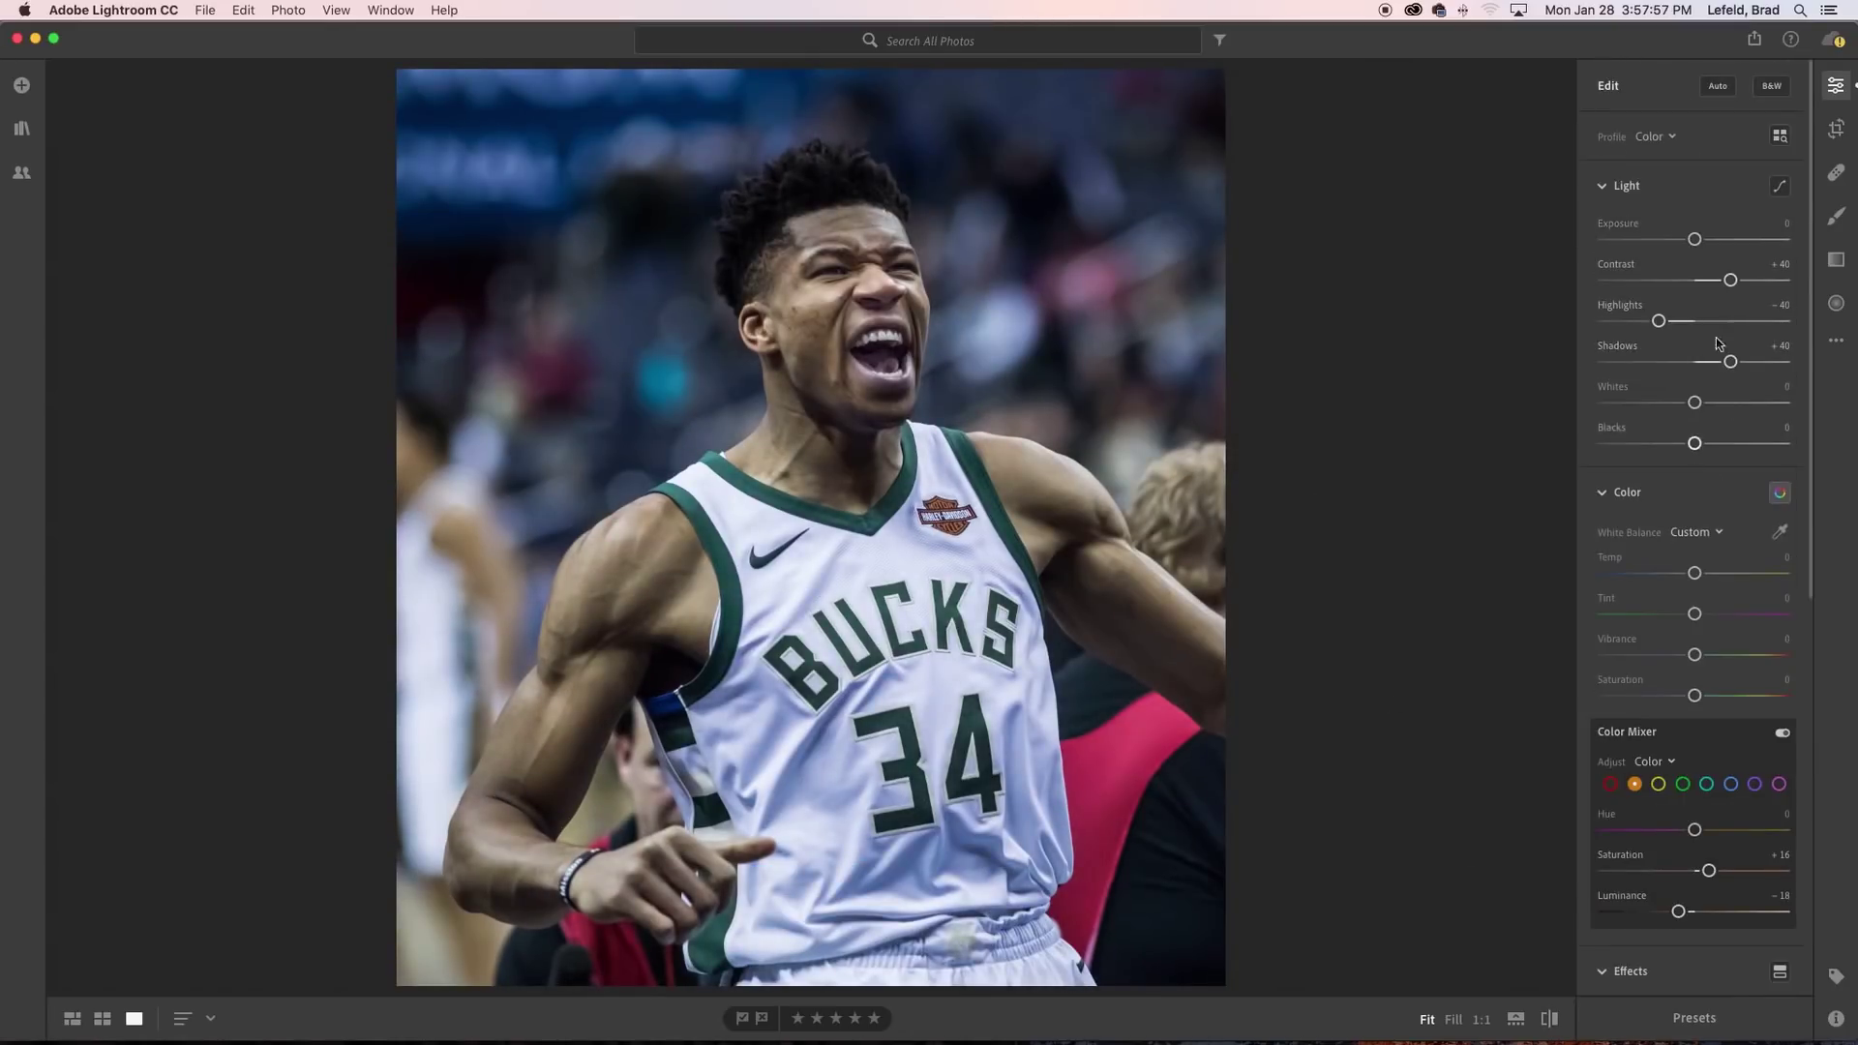
# Step: Keep the dark gray background and send the photo to Photoshop with Edit in Photoshop
pyautogui.rightClick(1281, 607)
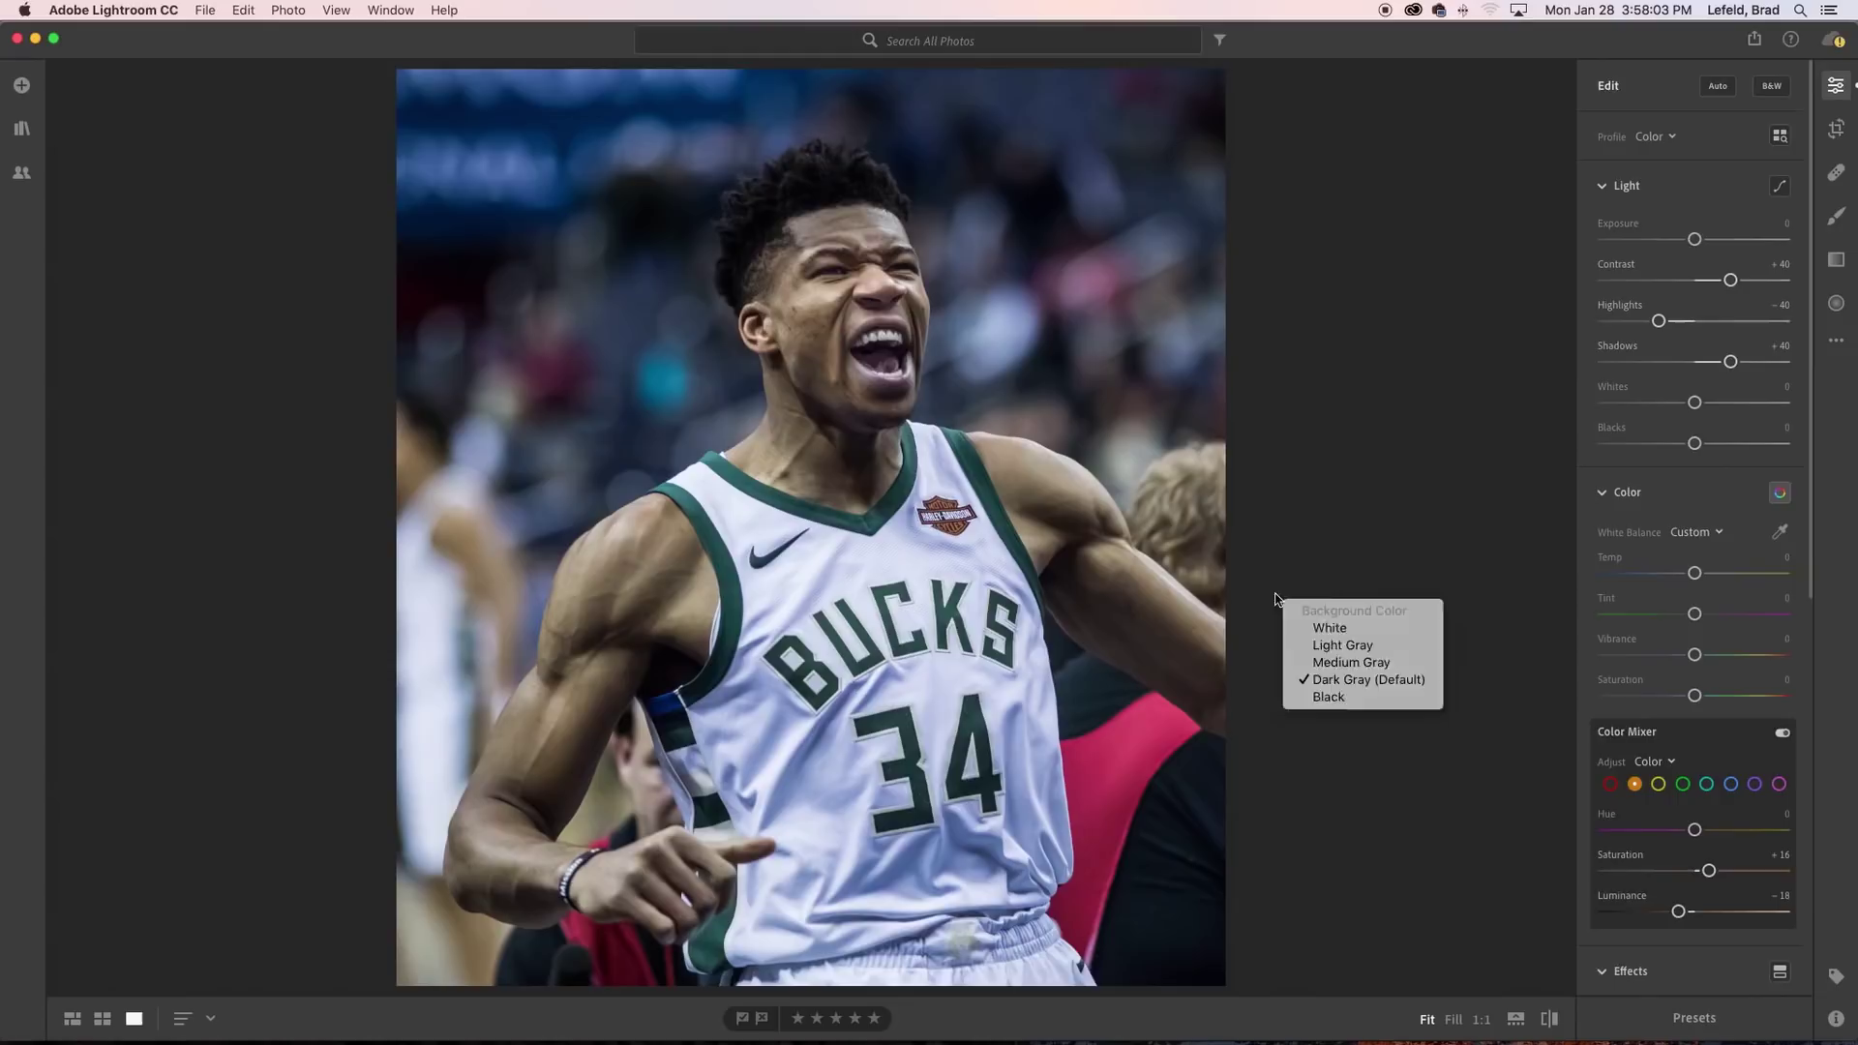
pyautogui.click(906, 474)
pyautogui.rightClick(906, 474)
pyautogui.click(964, 532)
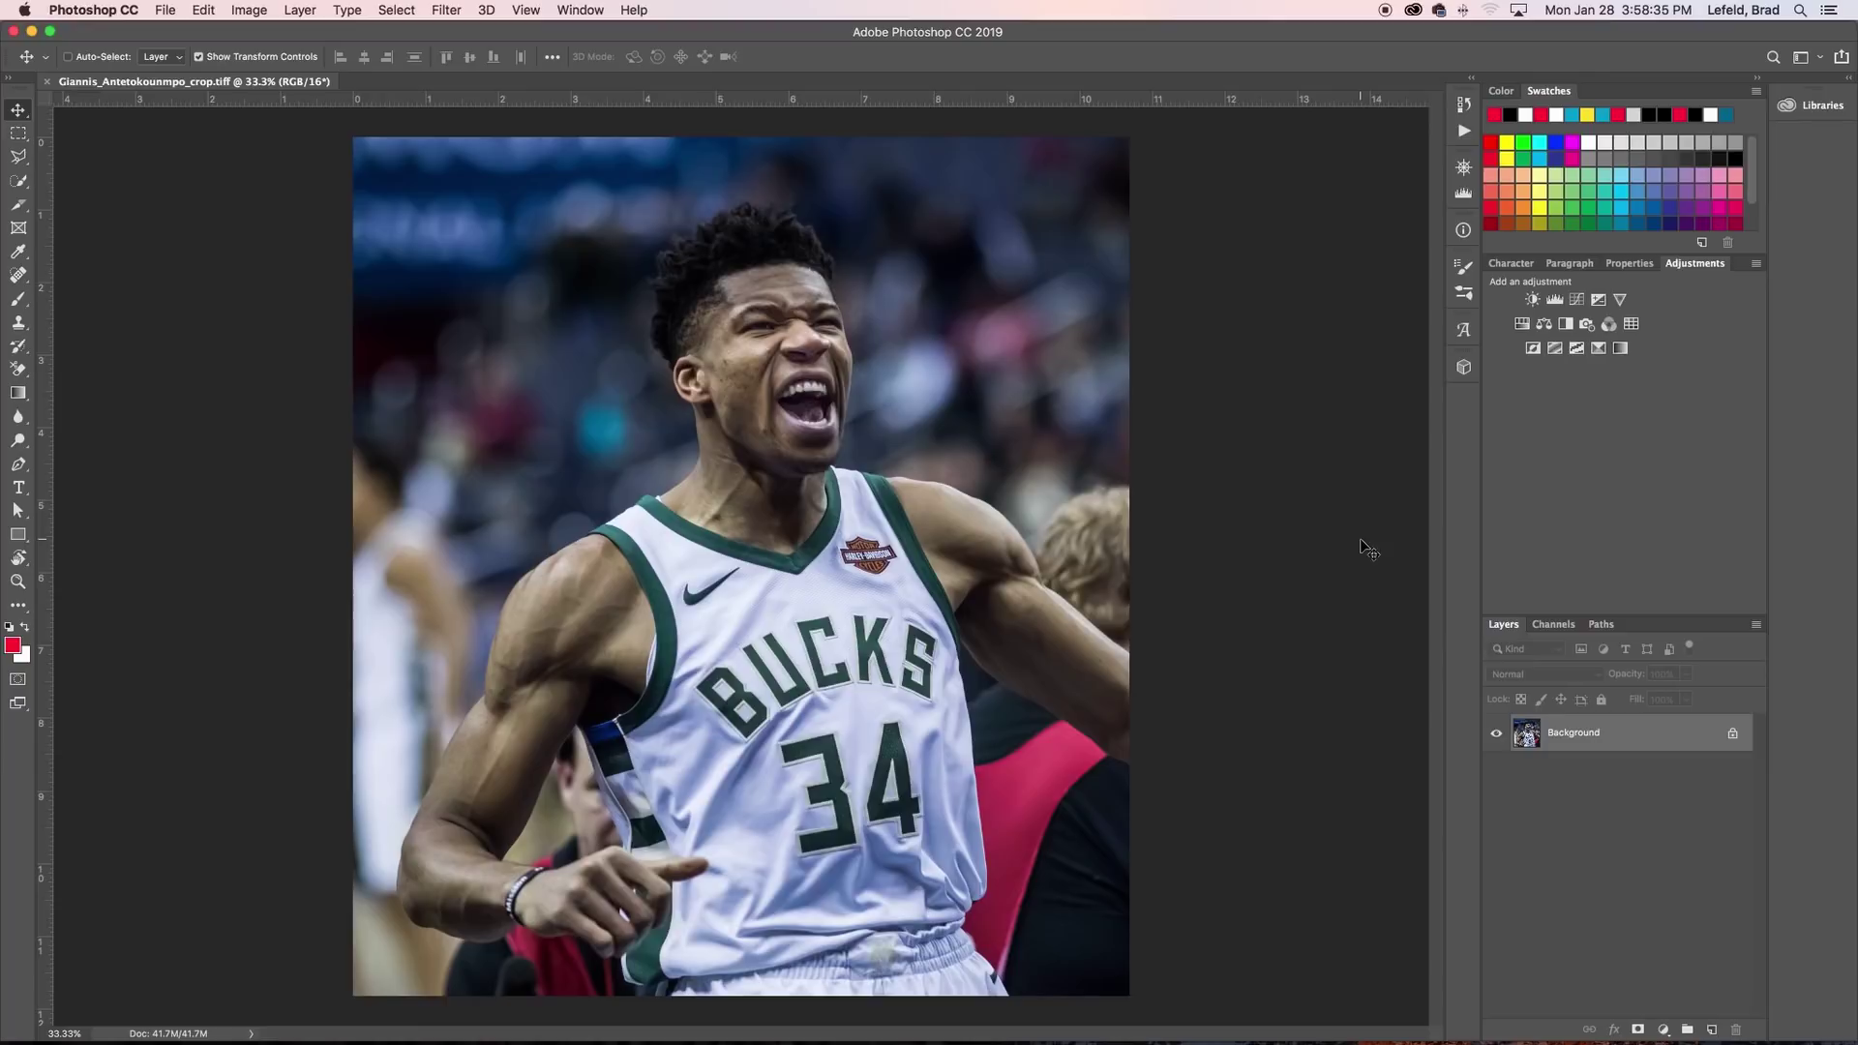
# Step: Duplicate the Background and add a Black, White Gradient Map adjustment above it
pyautogui.press('super+j')
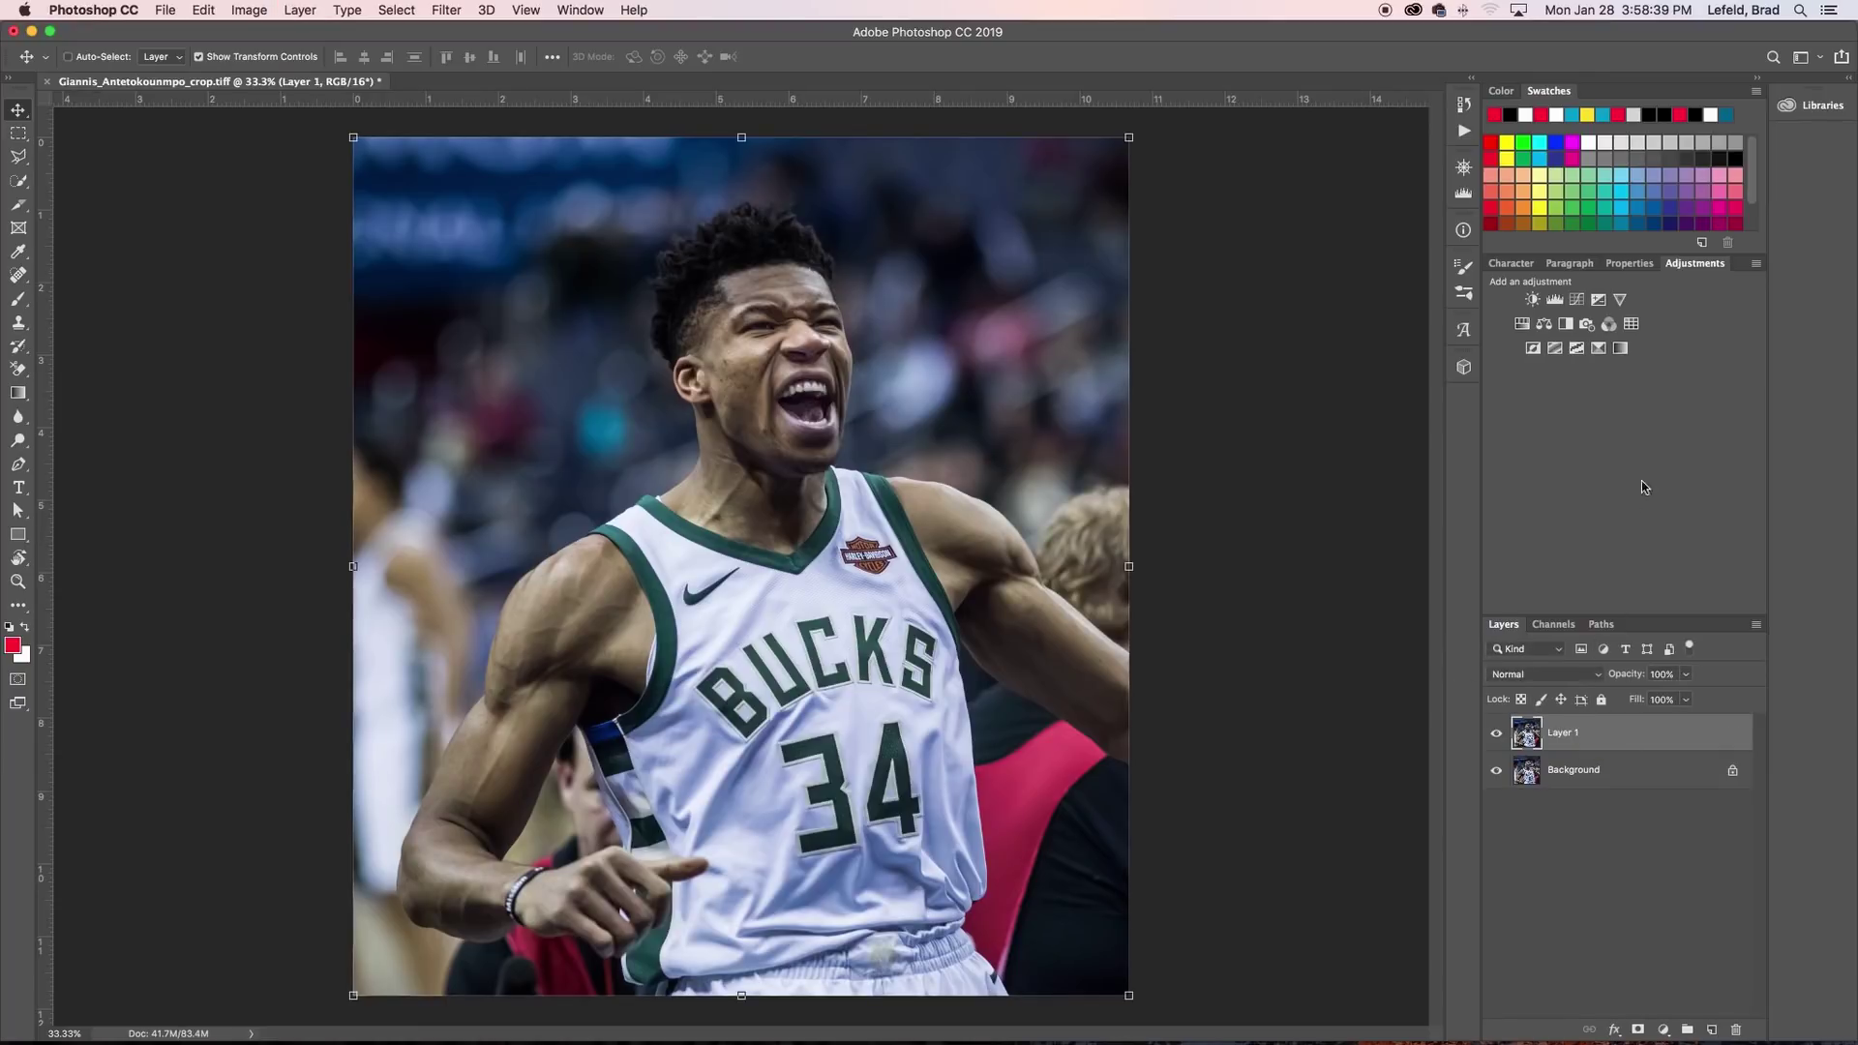
pyautogui.click(1621, 350)
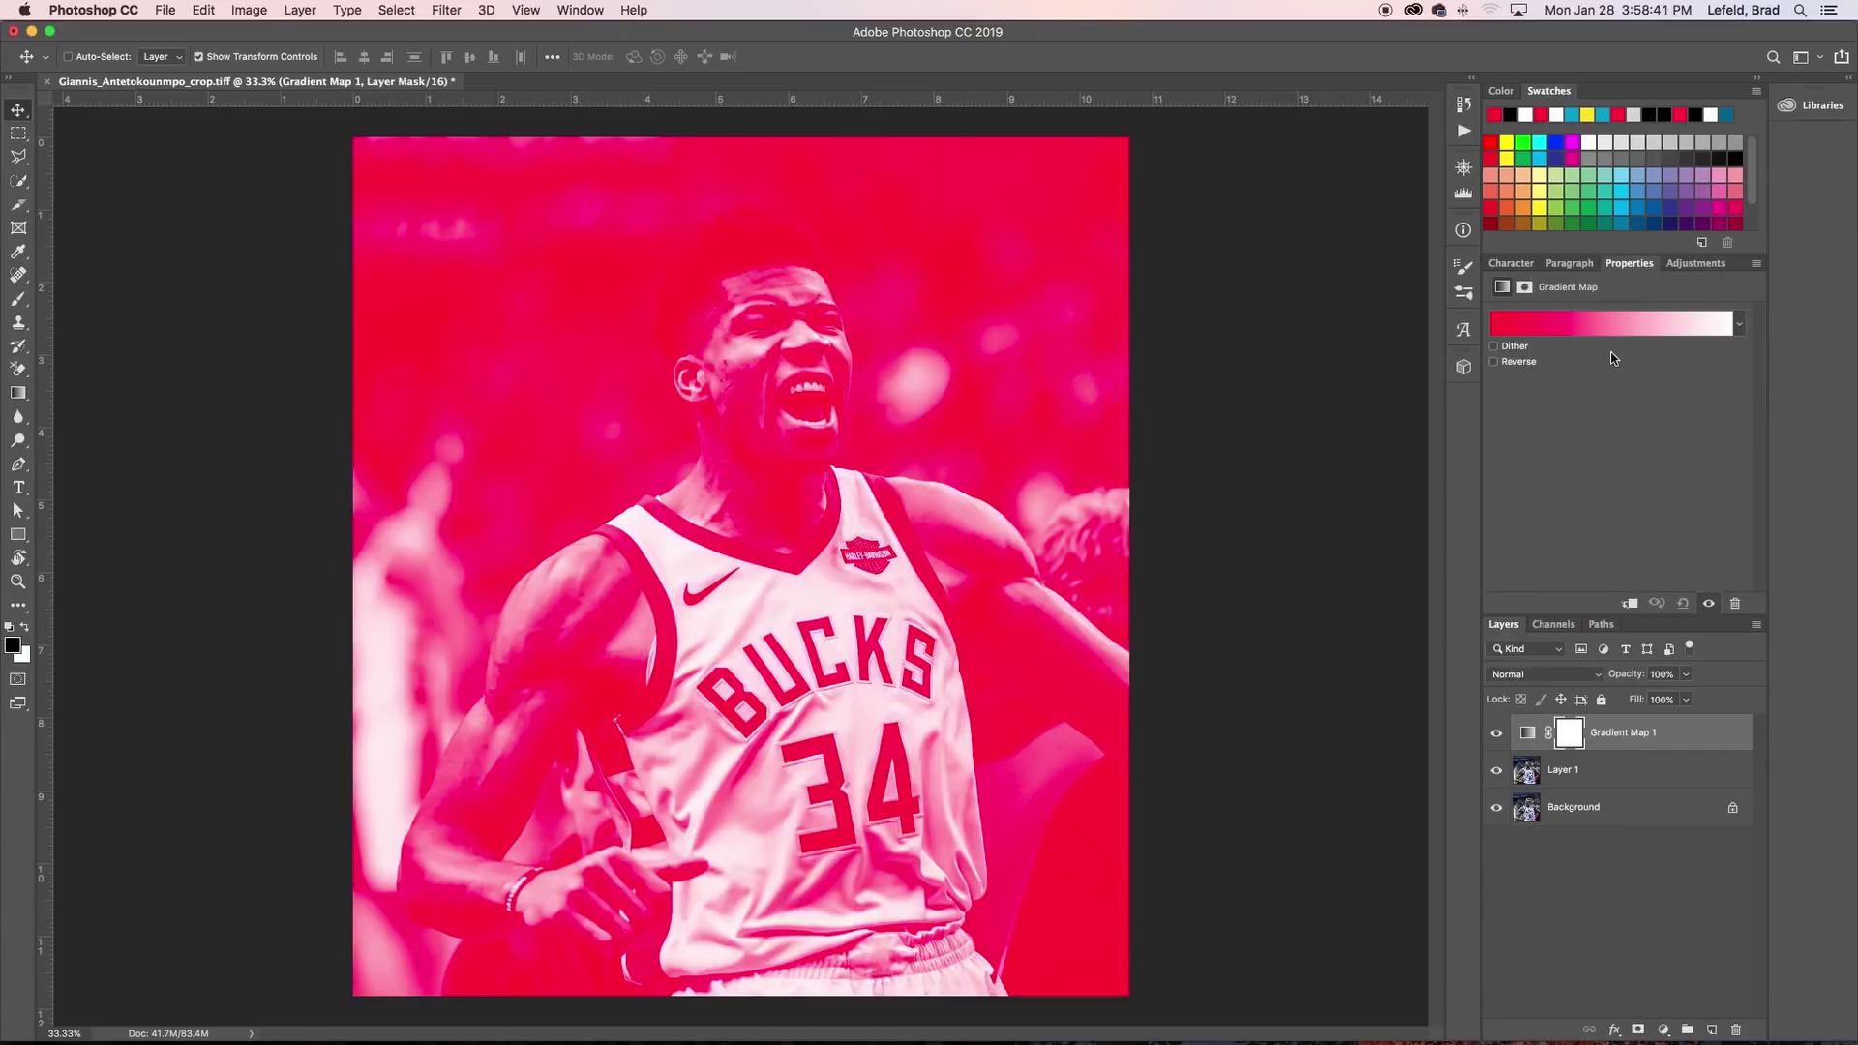
pyautogui.click(1582, 332)
pyautogui.click(1545, 373)
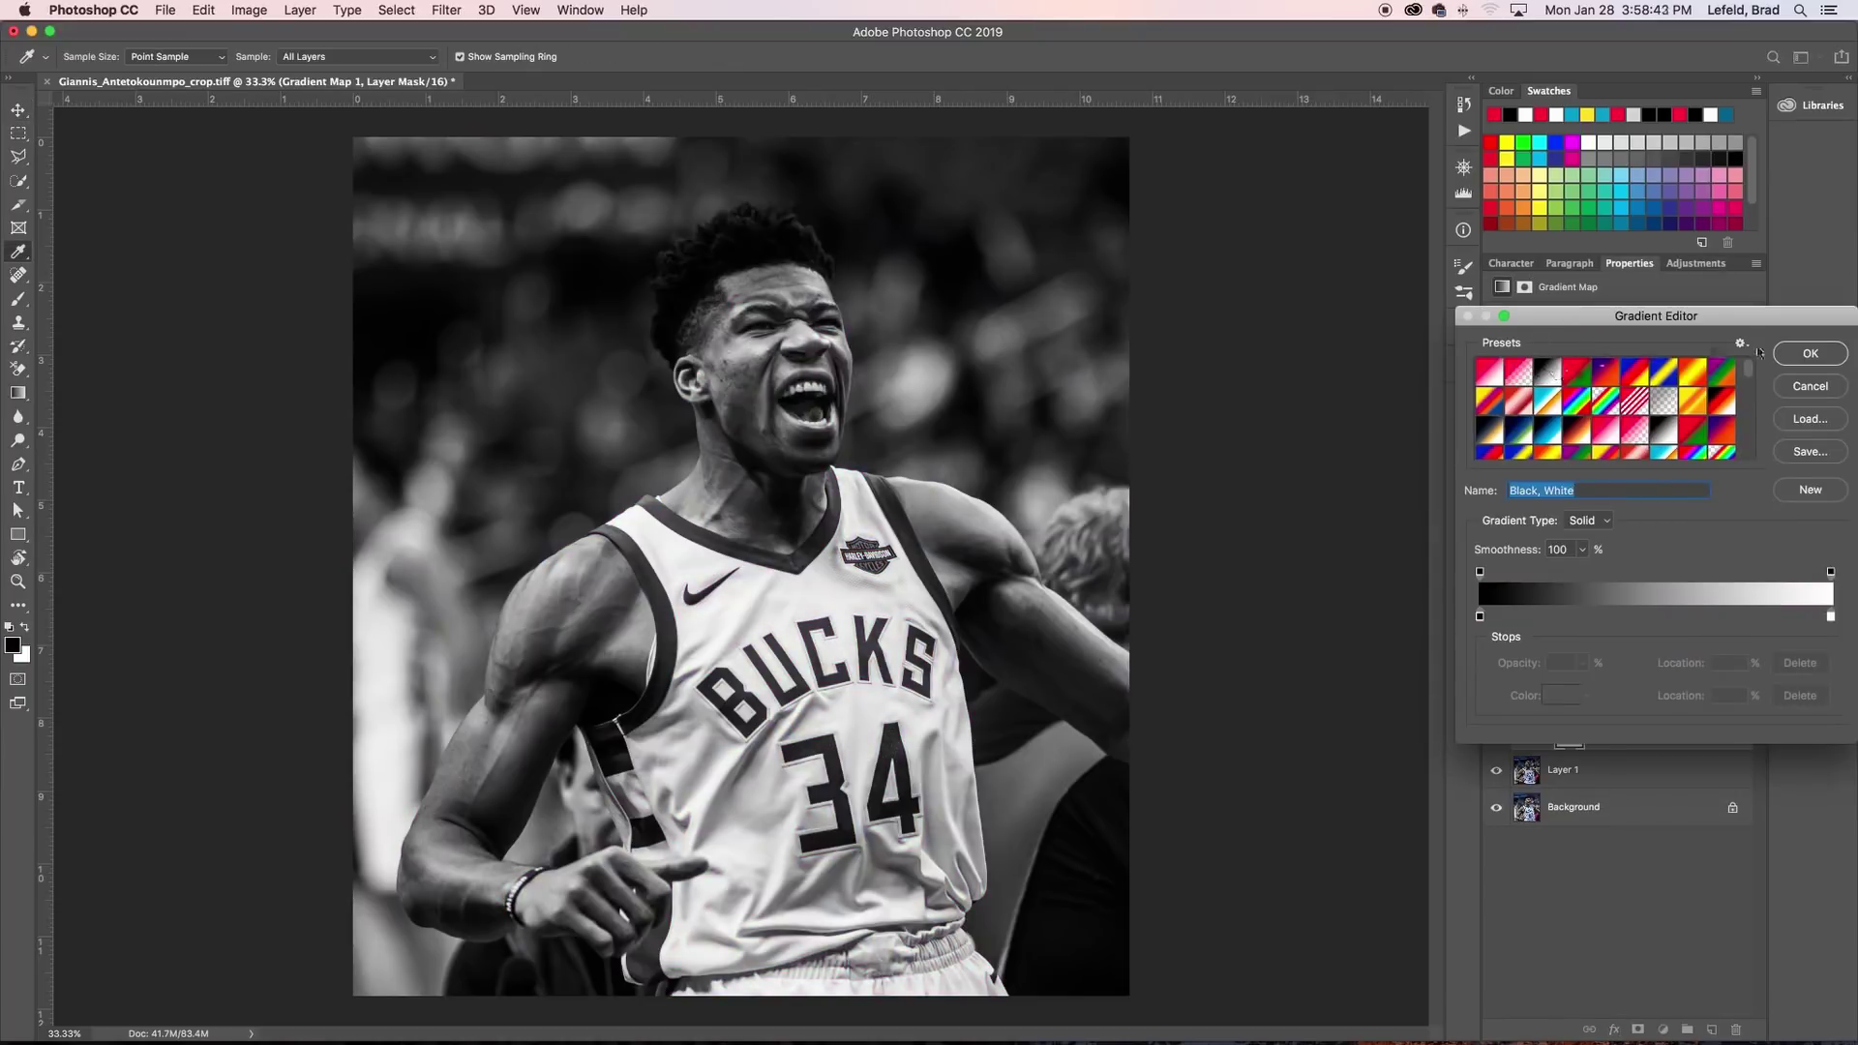
pyautogui.click(1801, 354)
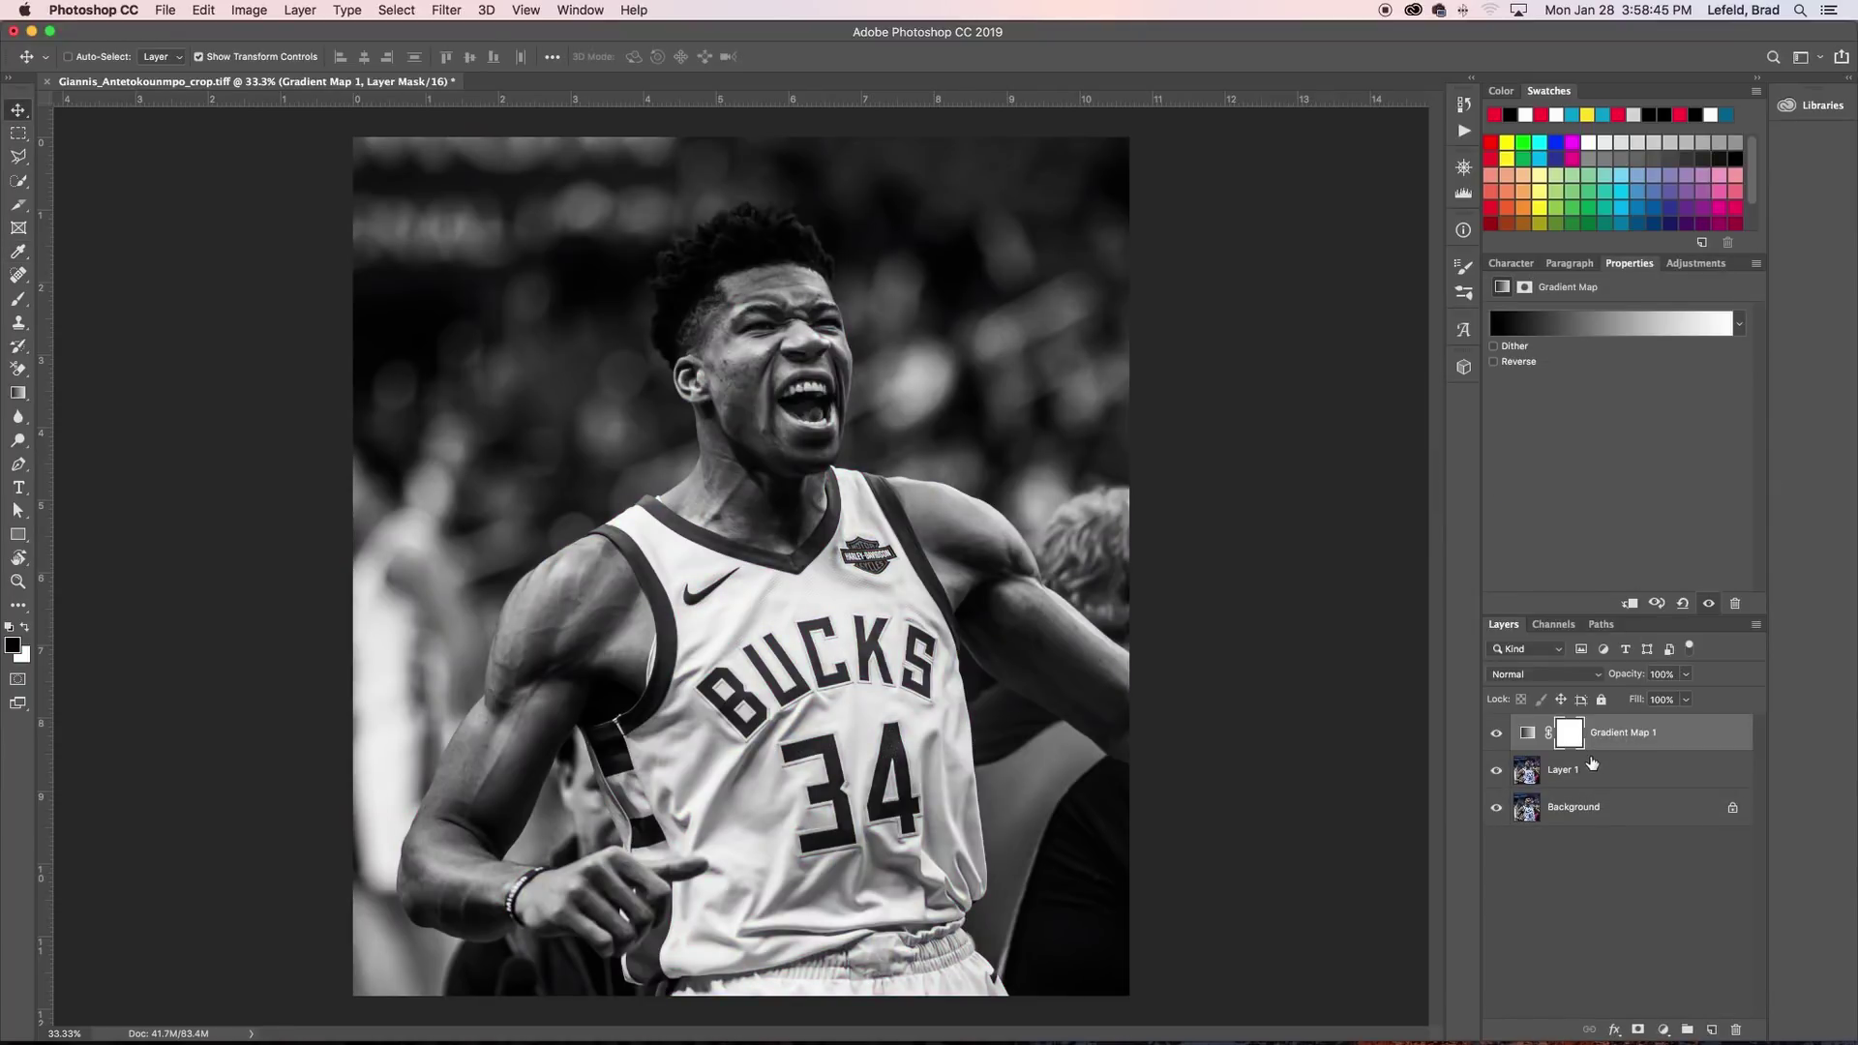
# Step: Merge Gradient Map 1 with Layer 1 into one grayscale layer
pyautogui.click(1590, 770)
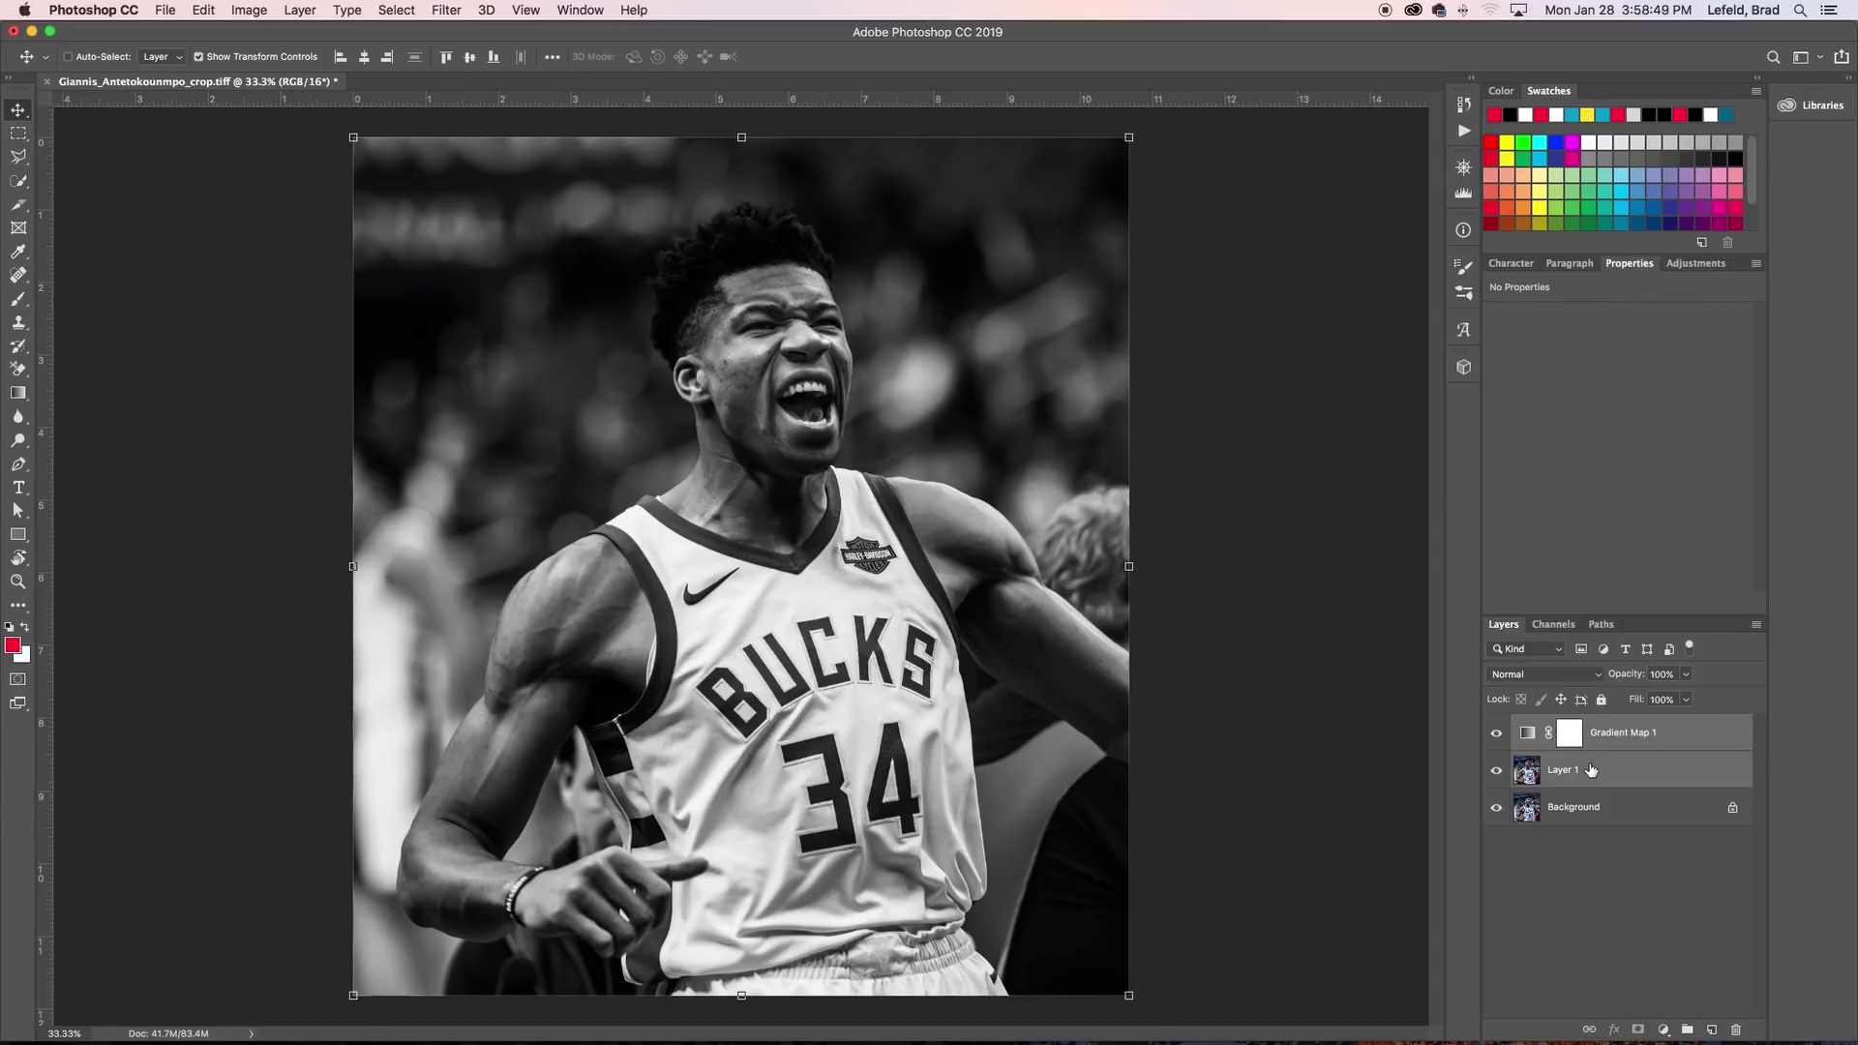
pyautogui.rightClick(1591, 770)
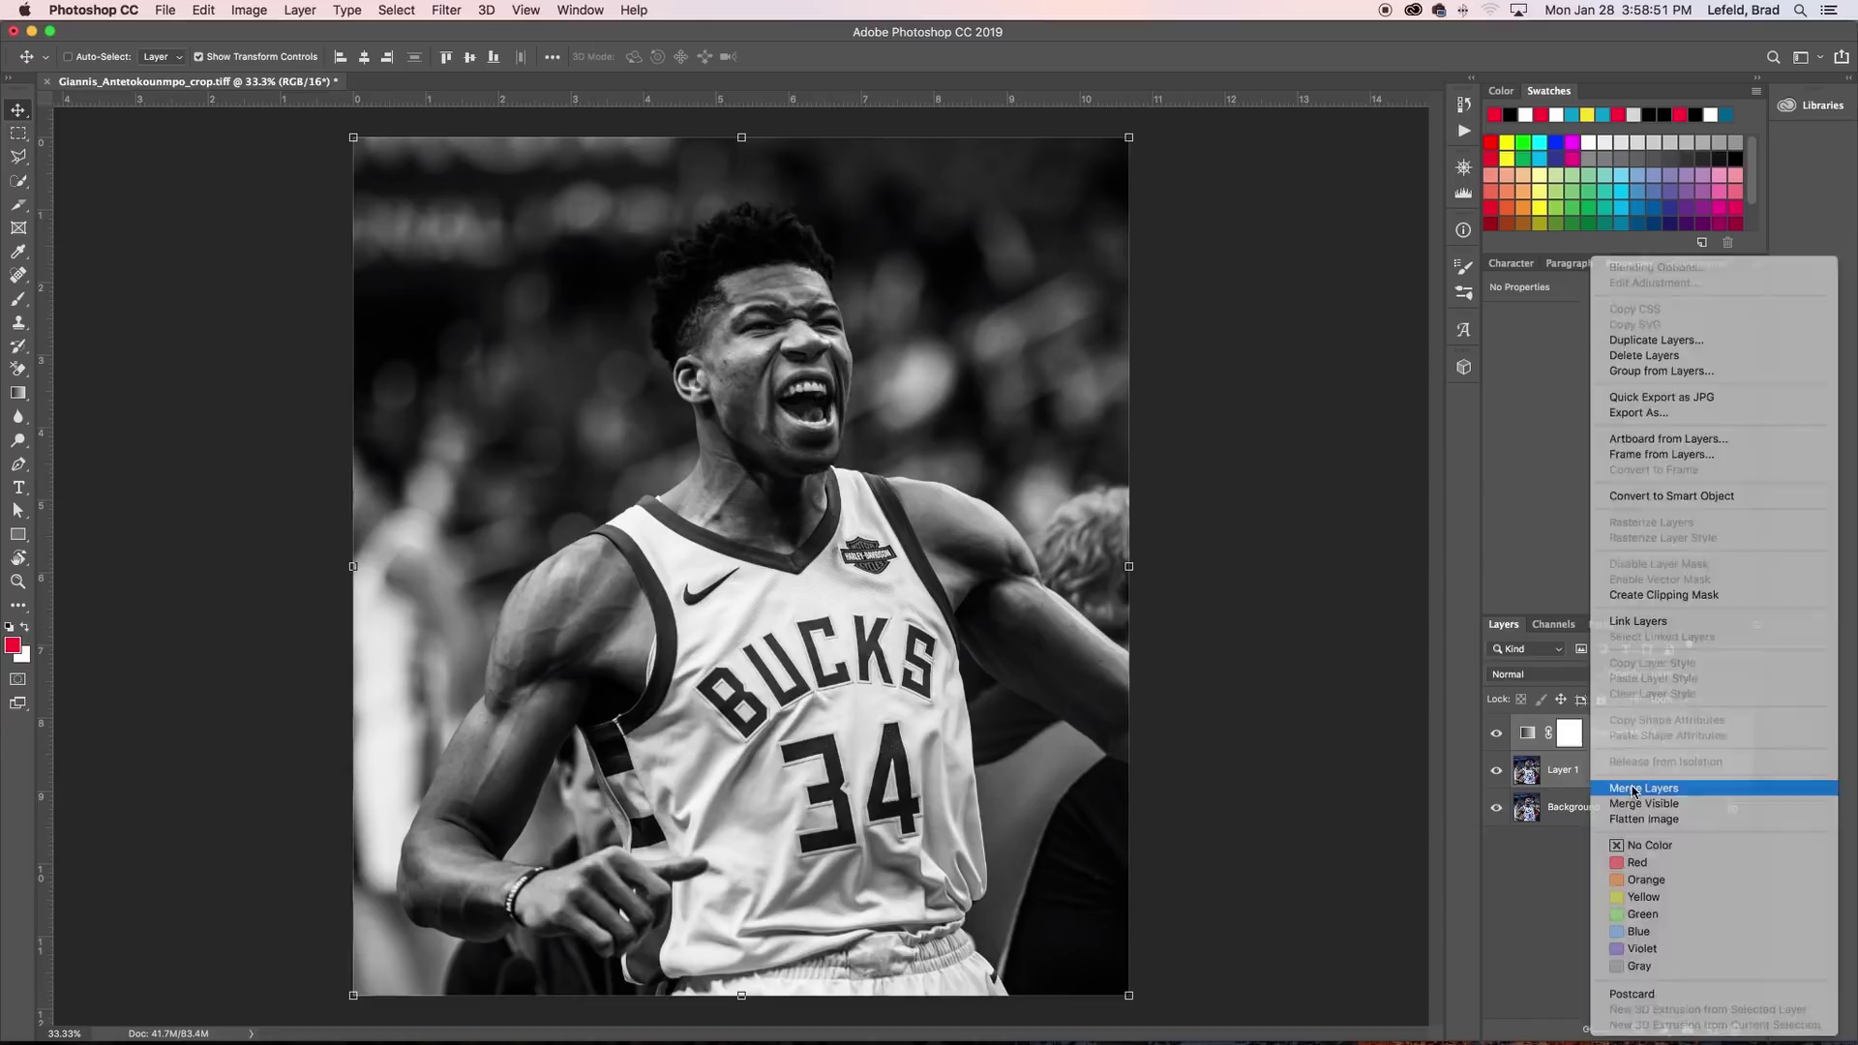
pyautogui.click(1634, 790)
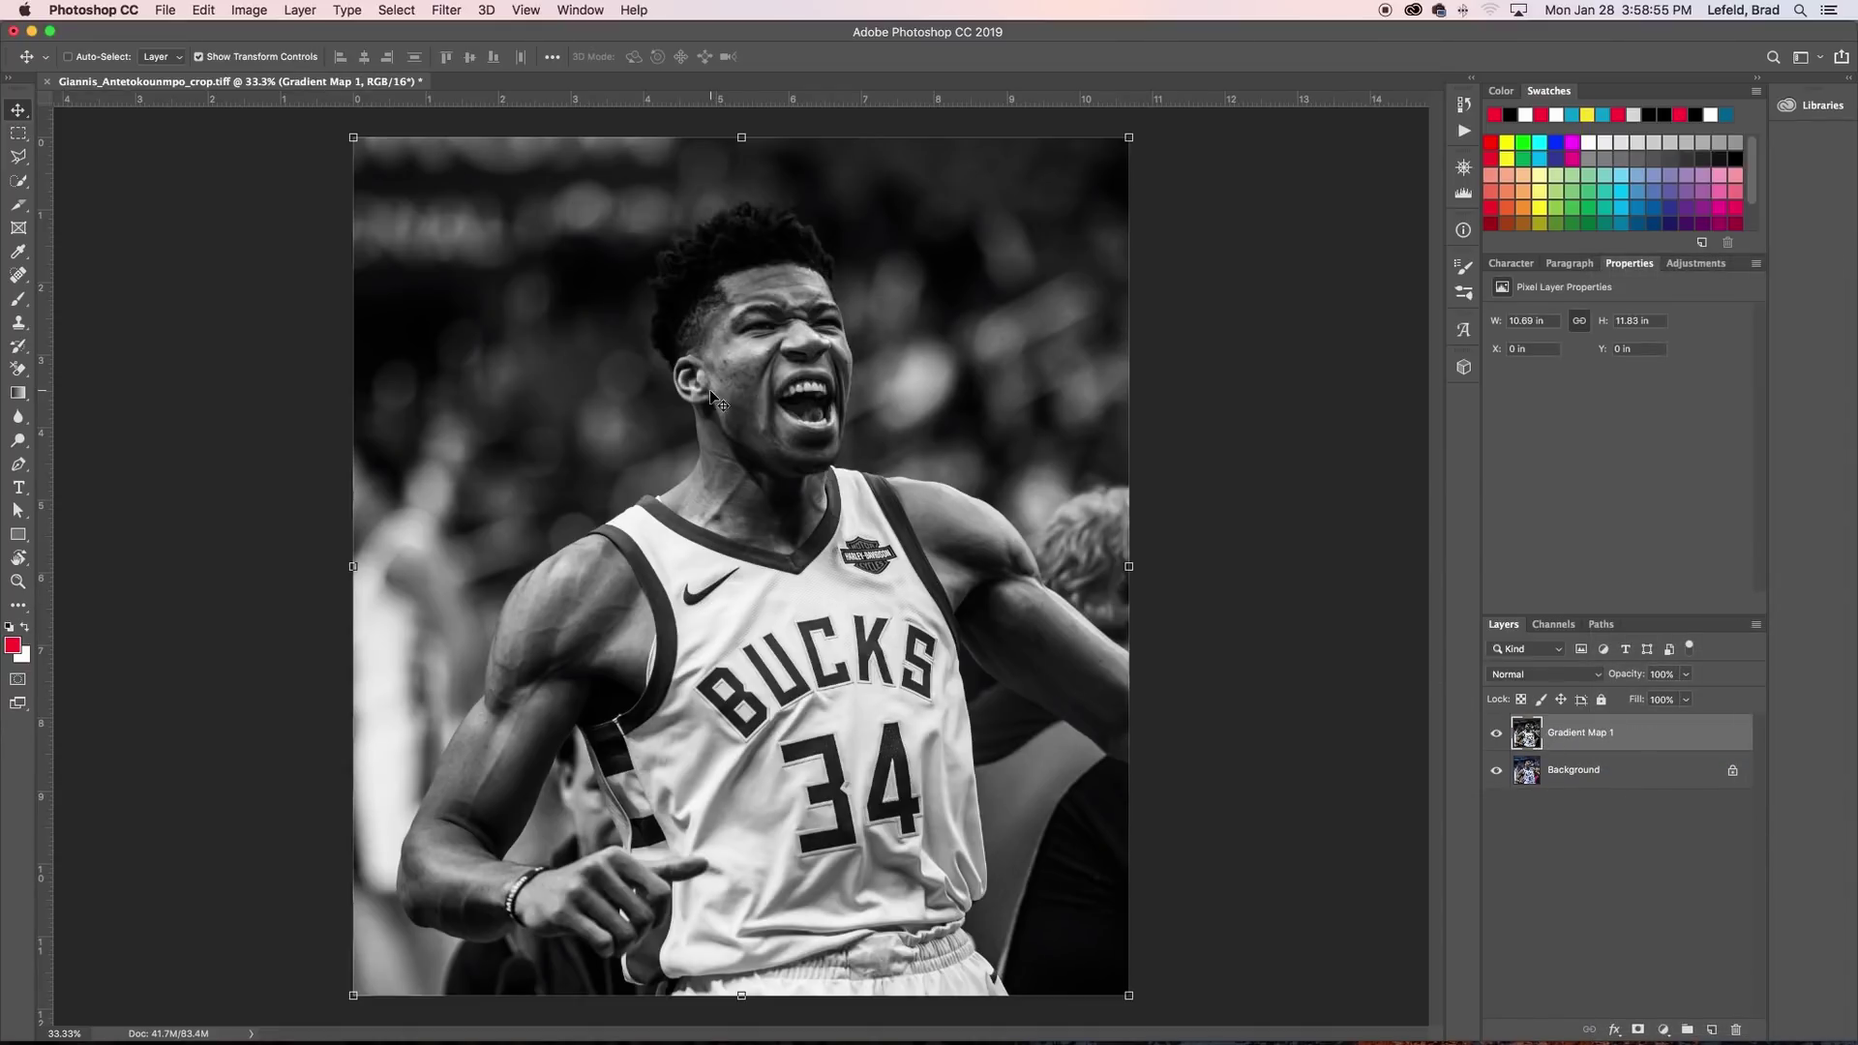
# Step: Apply a High Pass filter with radius 48 to Gradient Map 1
pyautogui.click(452, 10)
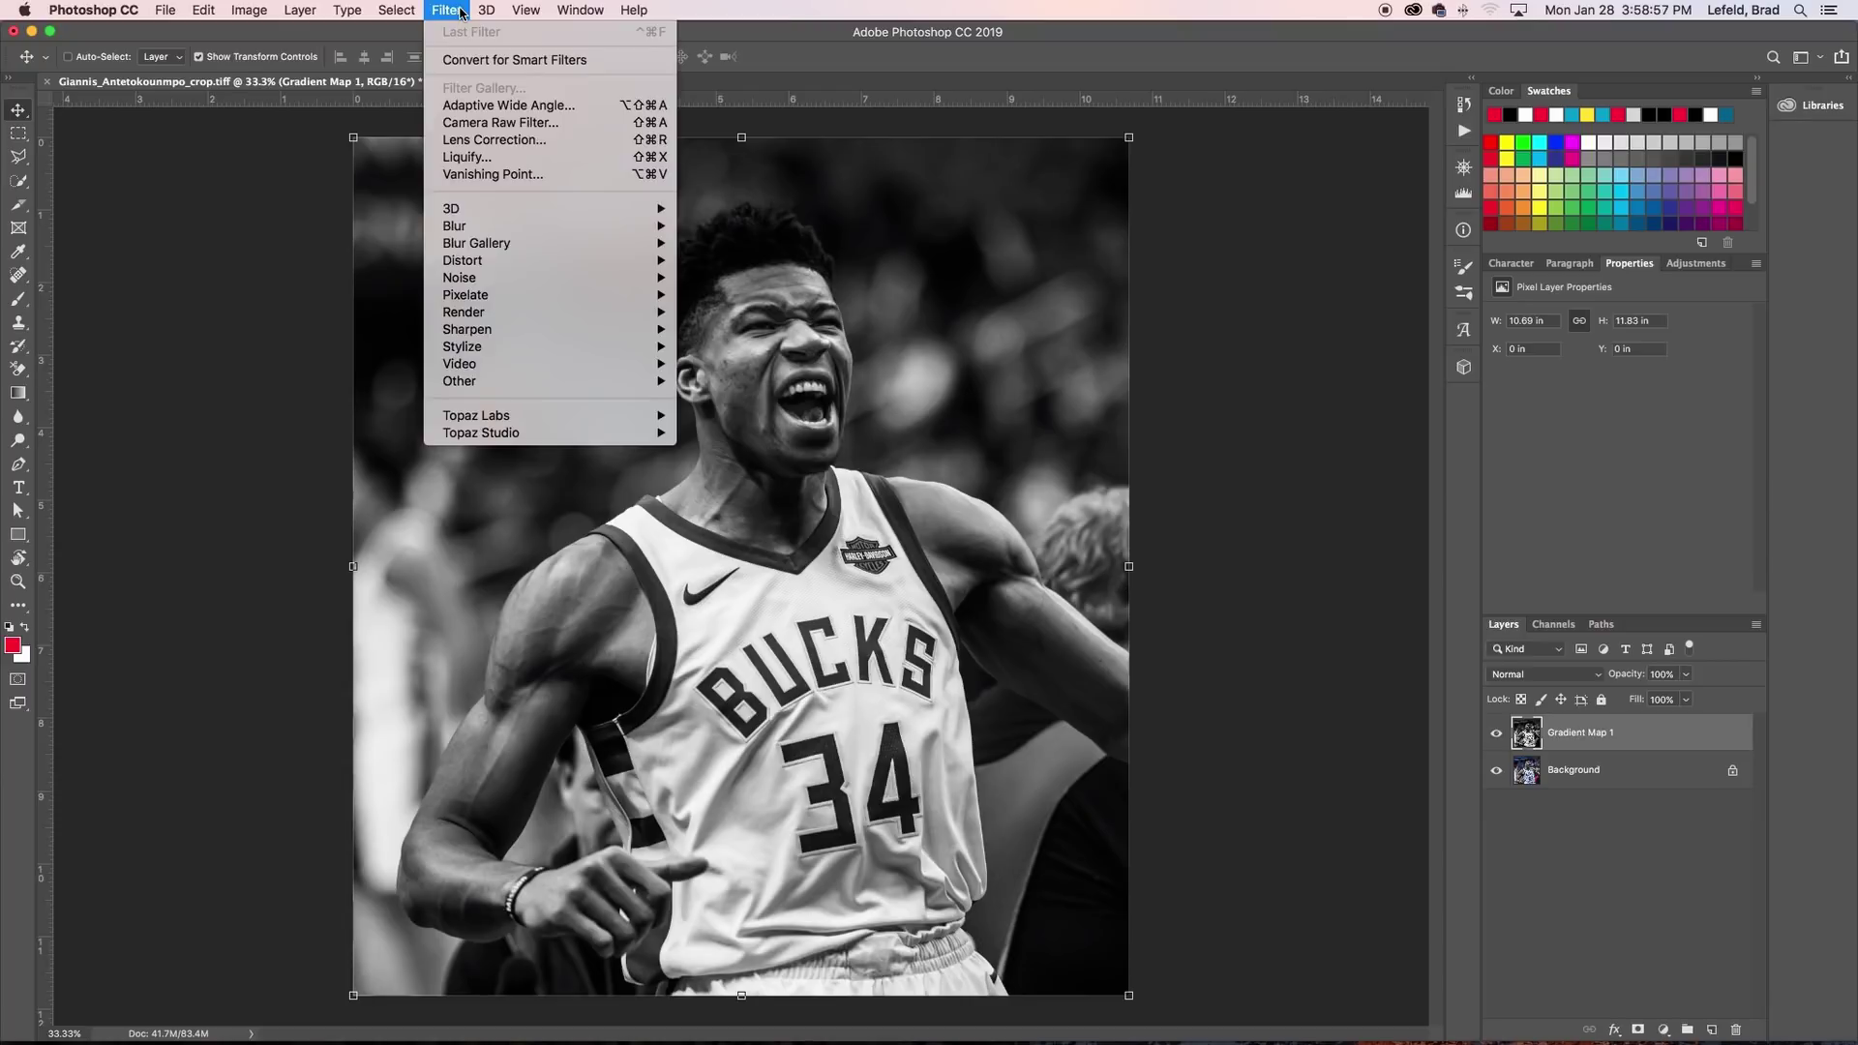
pyautogui.moveTo(541, 383)
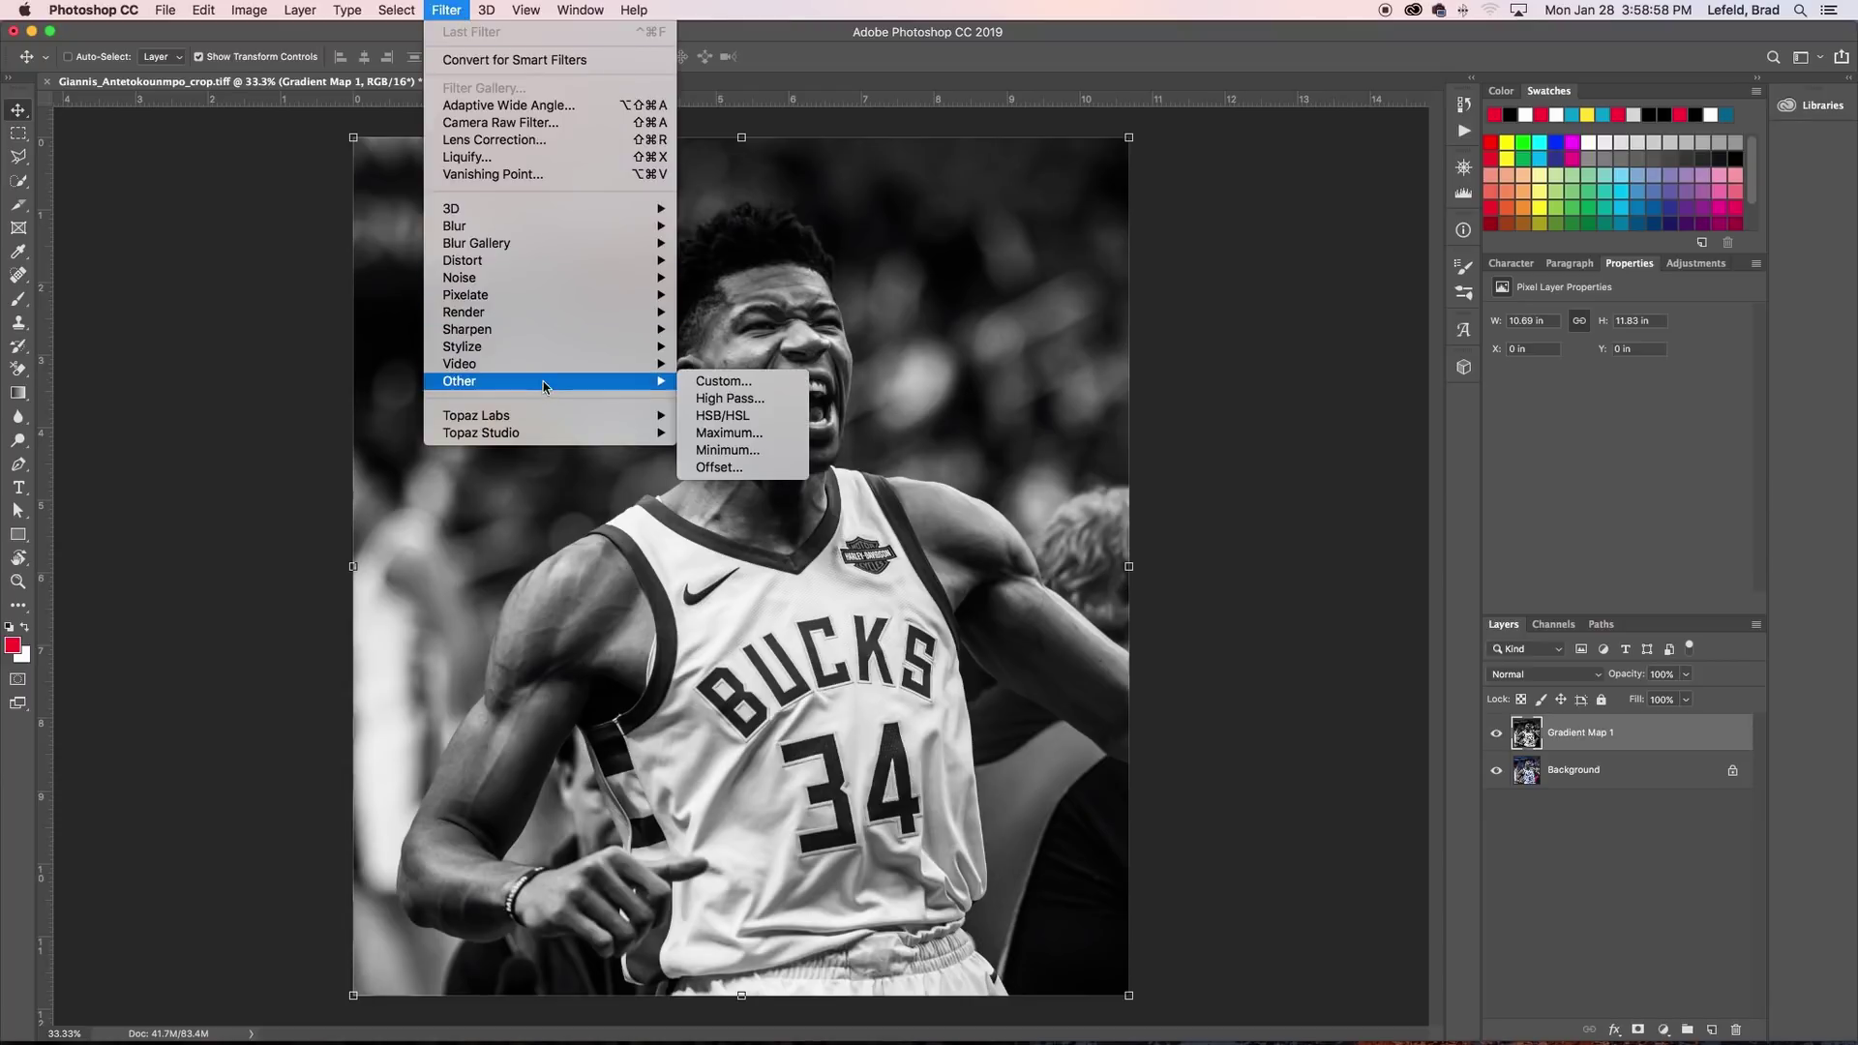
pyautogui.click(750, 398)
pyautogui.moveTo(873, 532)
pyautogui.mouseDown()
pyautogui.moveTo(840, 533)
pyautogui.moveTo(886, 531)
pyautogui.mouseUp()
pyautogui.write('48')
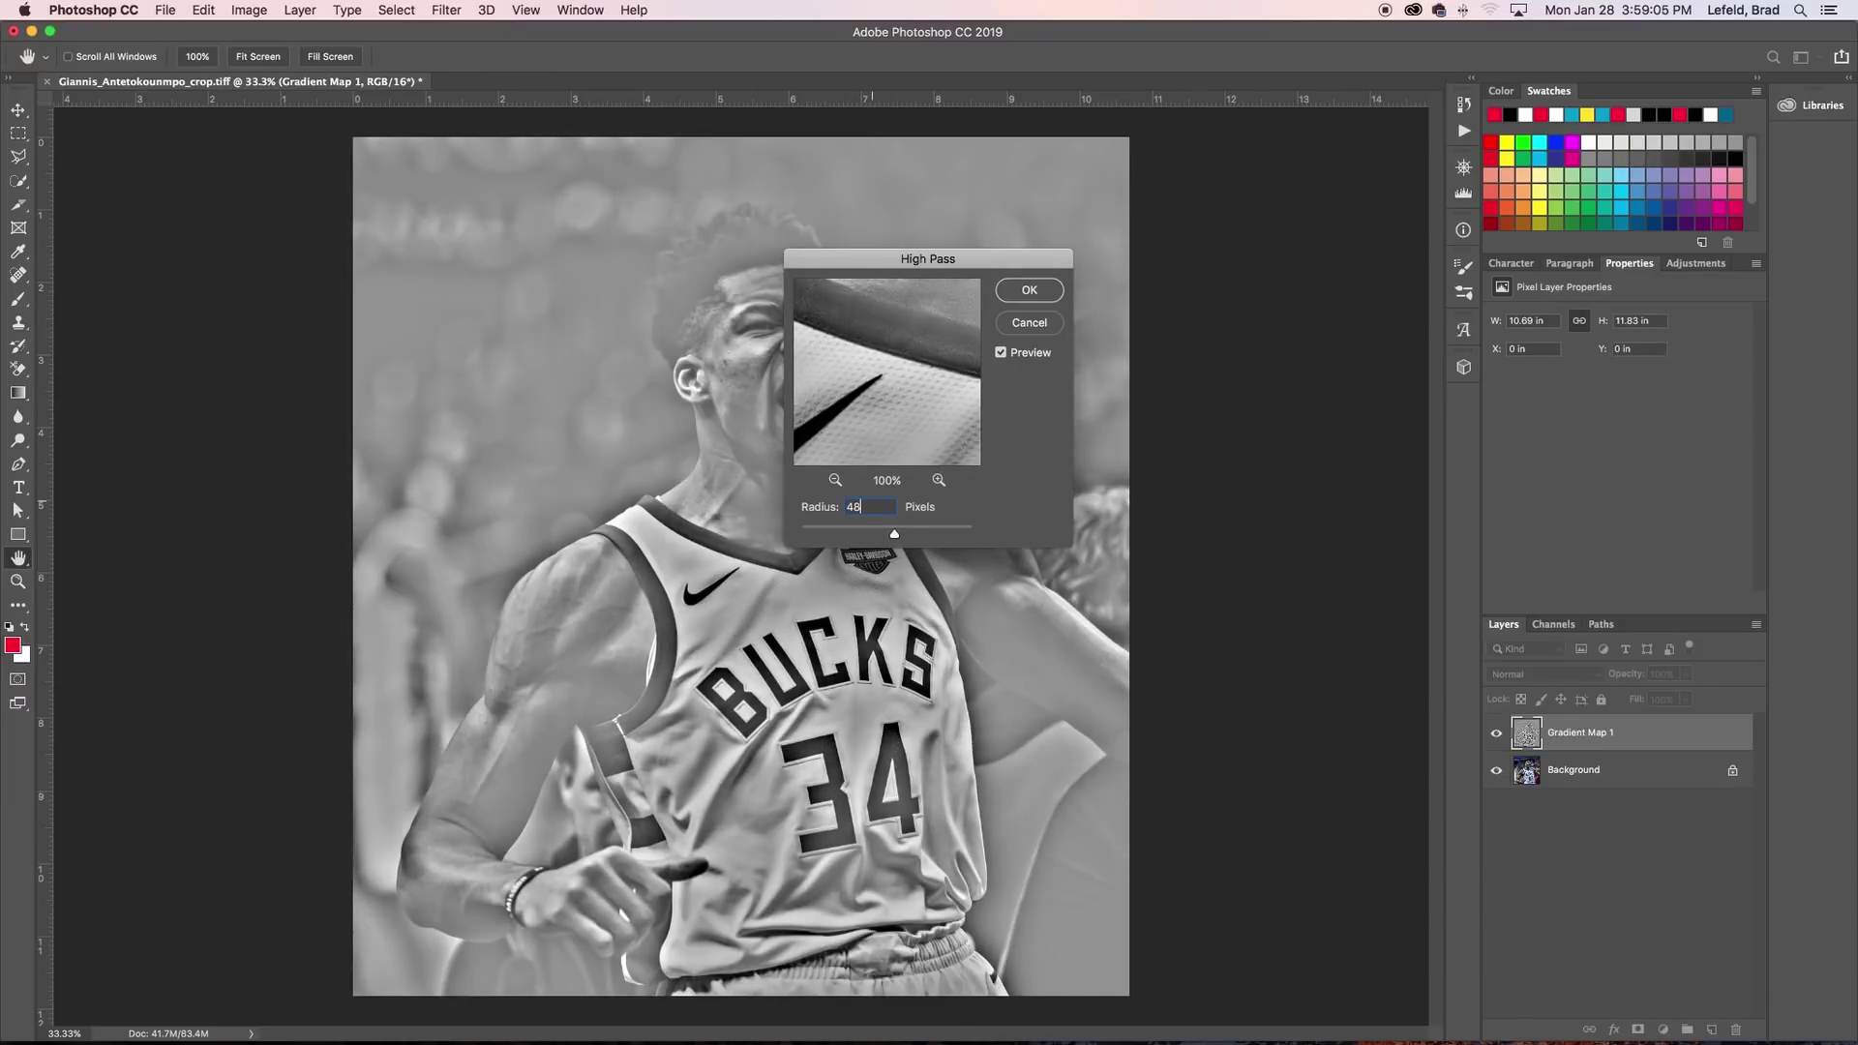
pyautogui.press('BackSpace')
pyautogui.press('Return')
pyautogui.press('v')
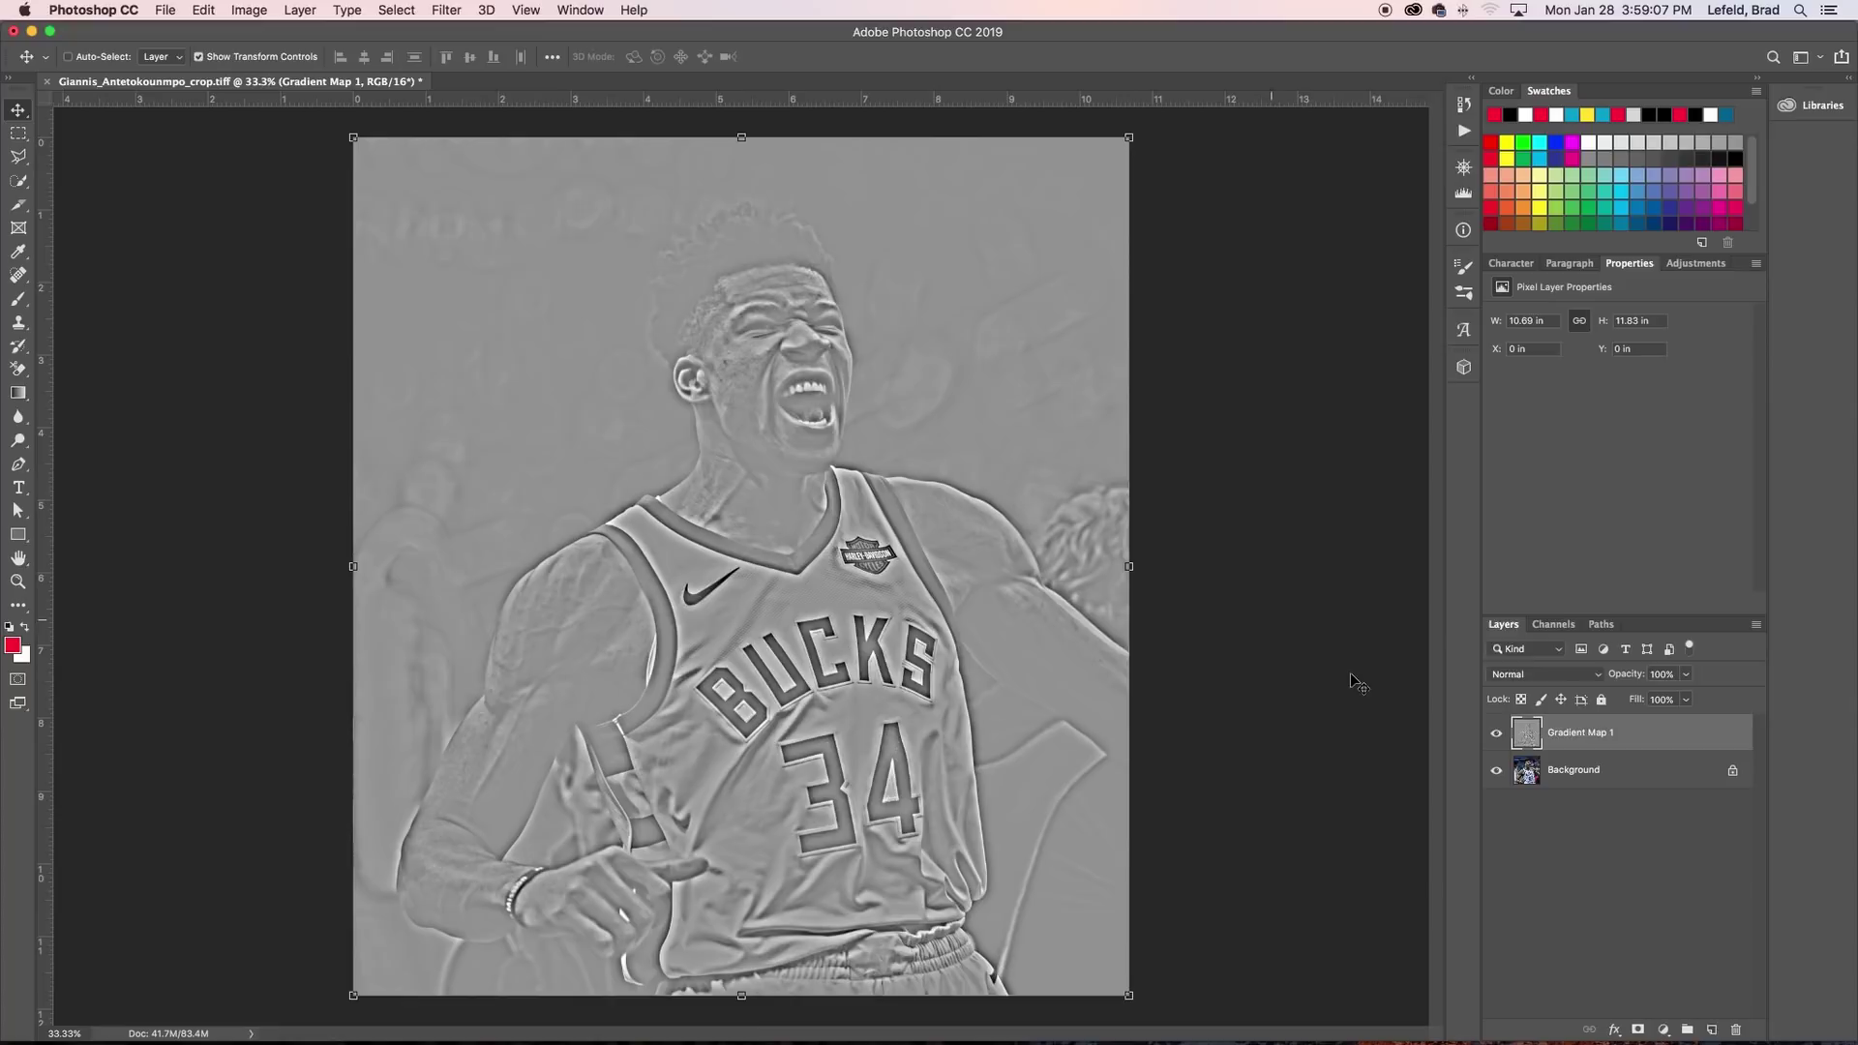
# Step: Blend the high-pass layer in Soft Light at 45% opacity
pyautogui.click(1521, 676)
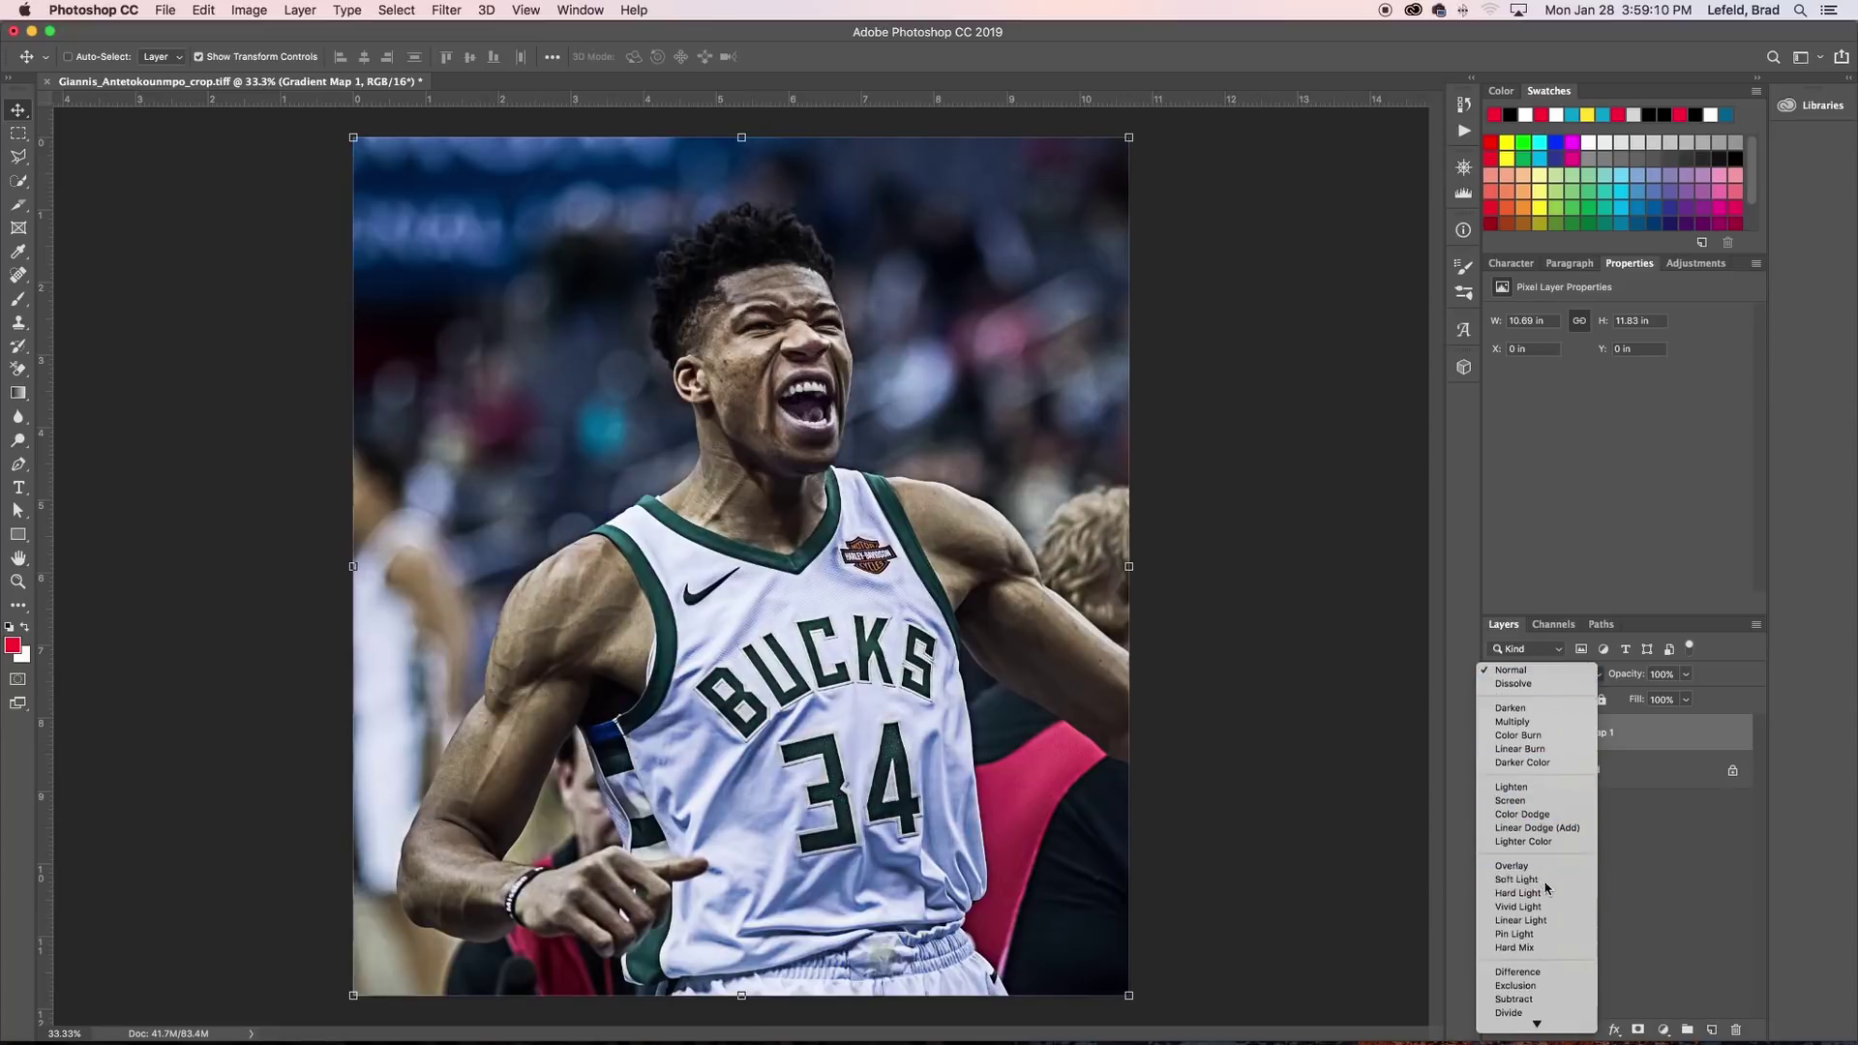
pyautogui.click(1516, 881)
pyautogui.click(1685, 673)
pyautogui.moveTo(1687, 696); pyautogui.dragTo(1641, 701)
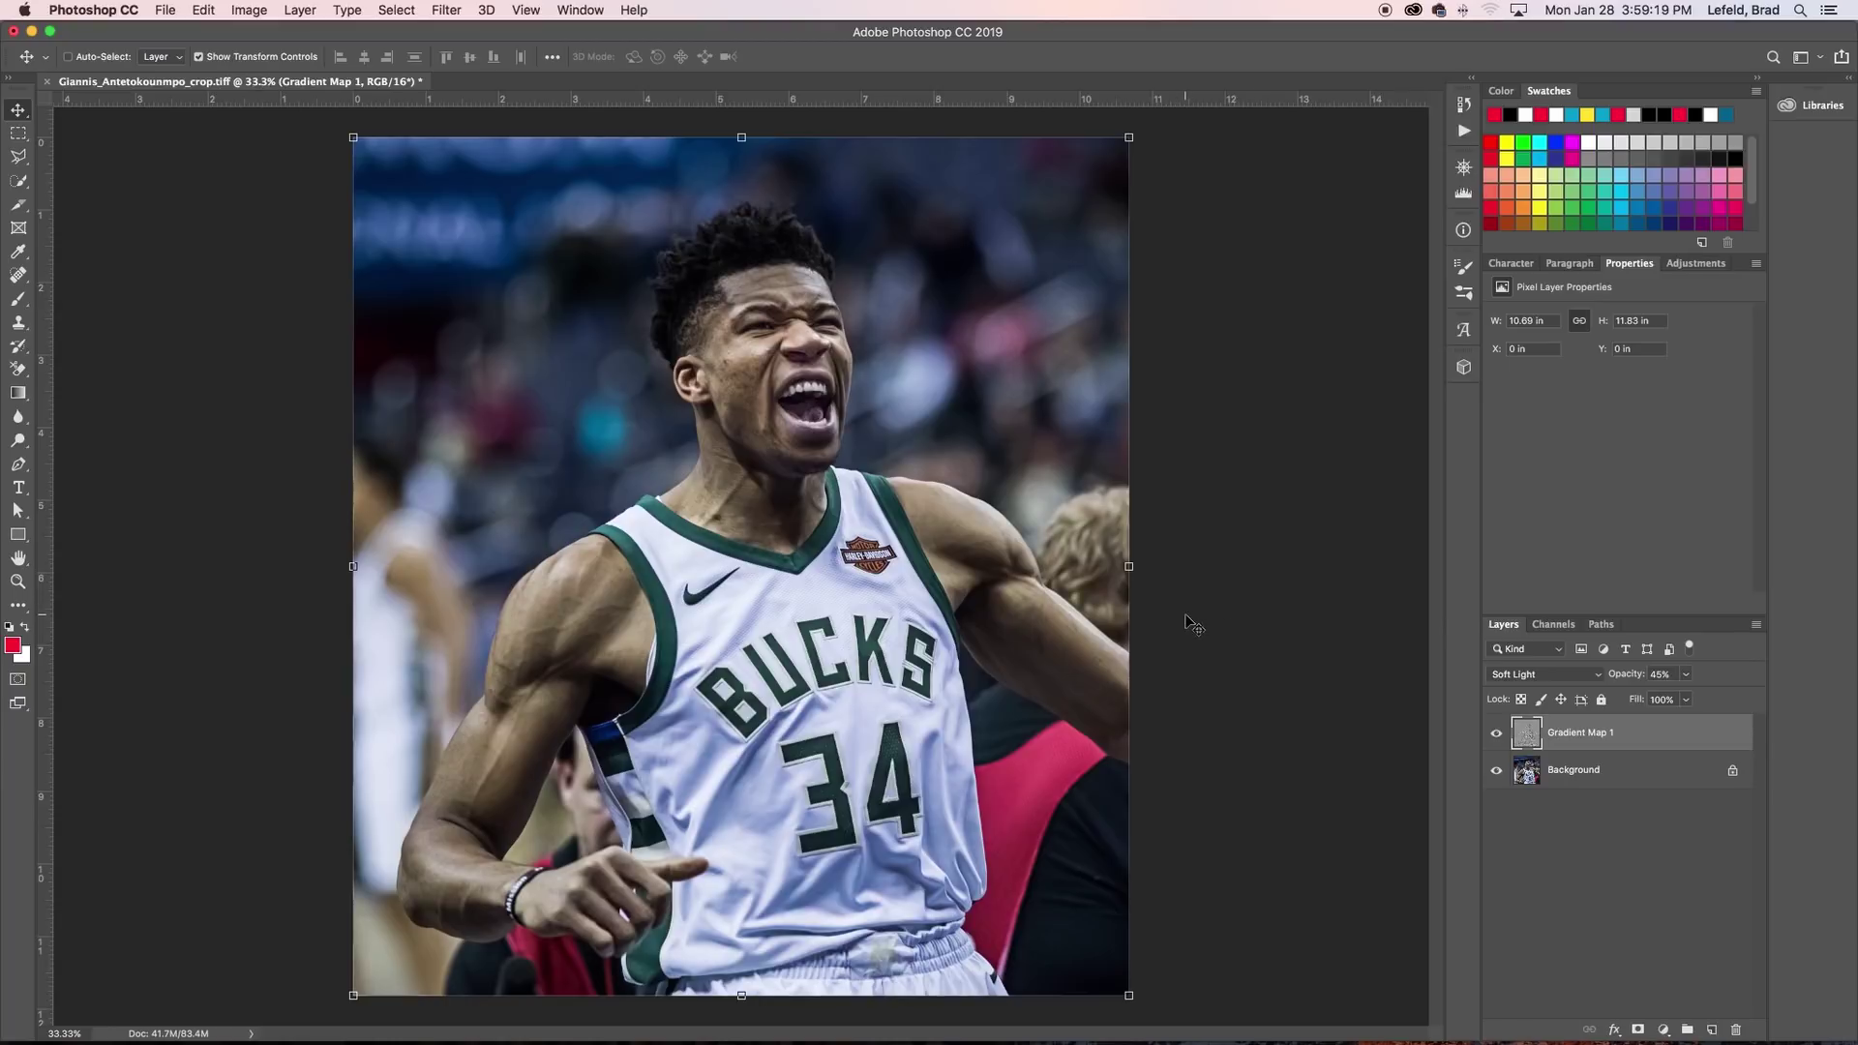
# Step: Add a Multiply-blended Levels 1 layer above Gradient Map 1 and invert its mask to black
pyautogui.click(1496, 733)
pyautogui.click(1694, 265)
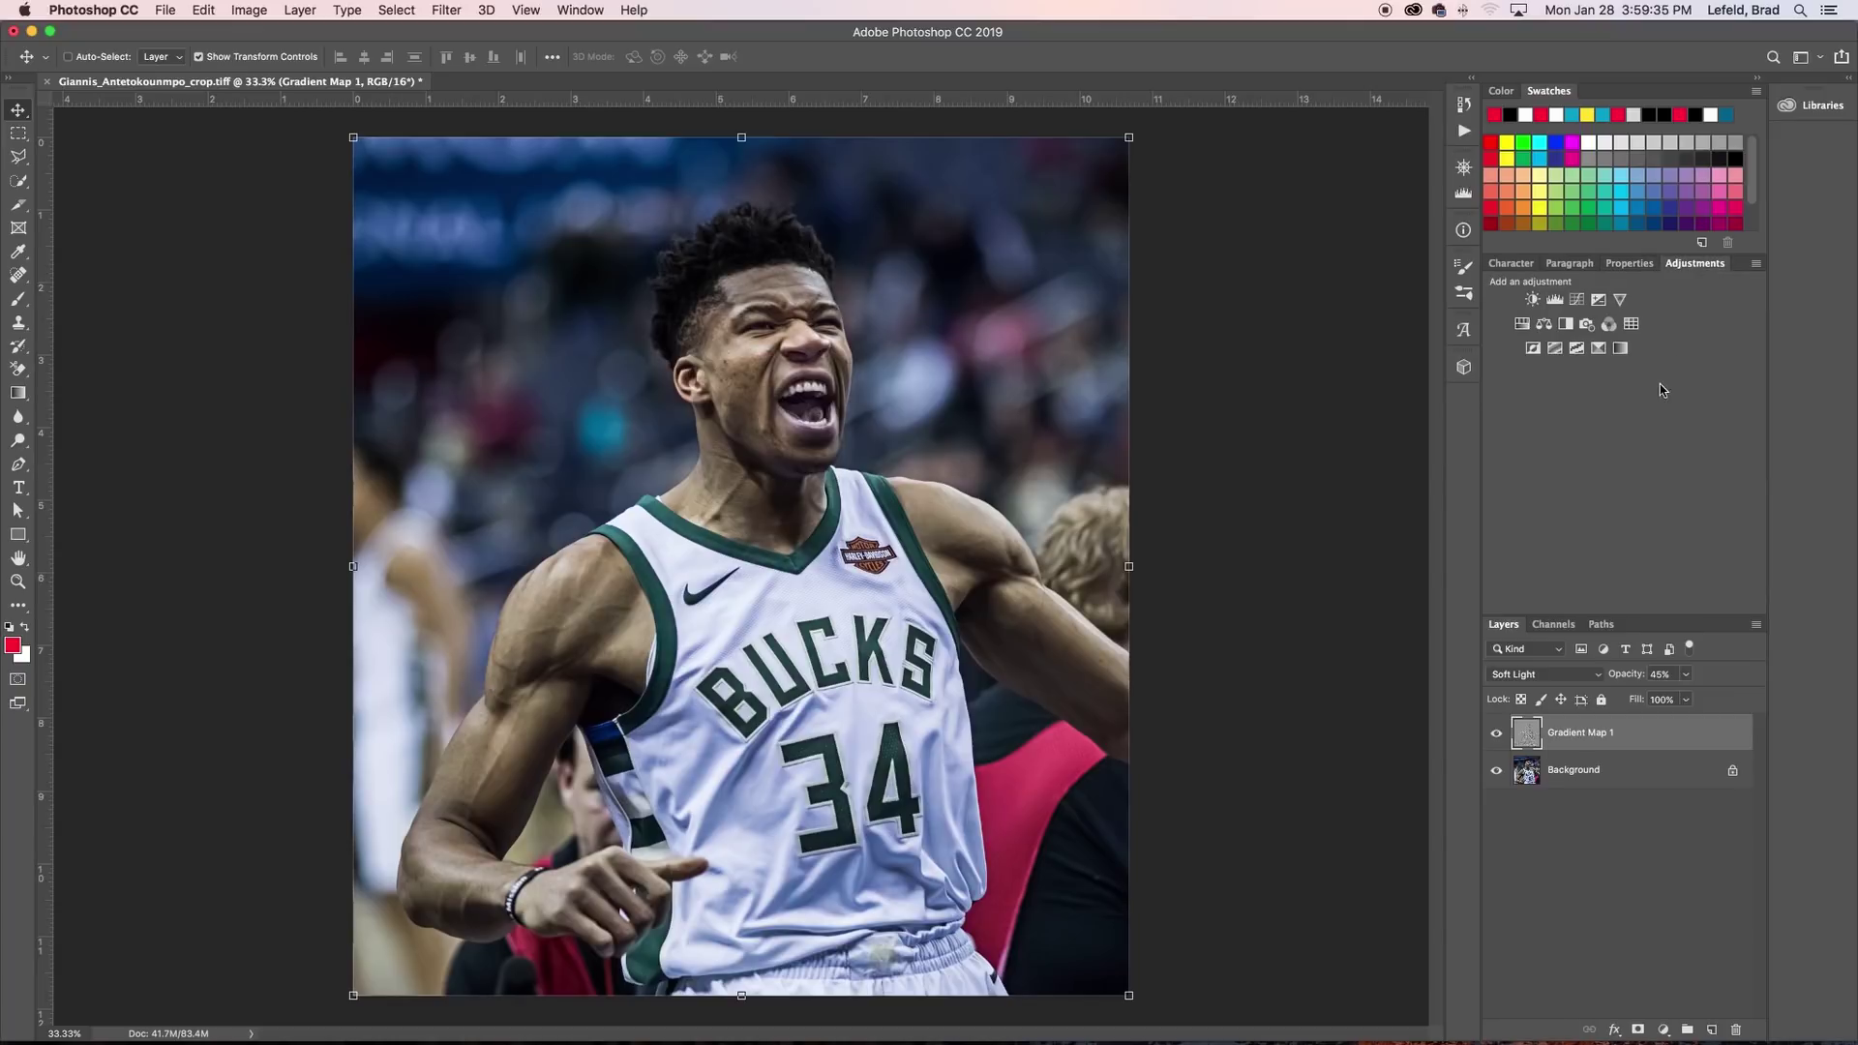
pyautogui.click(1553, 299)
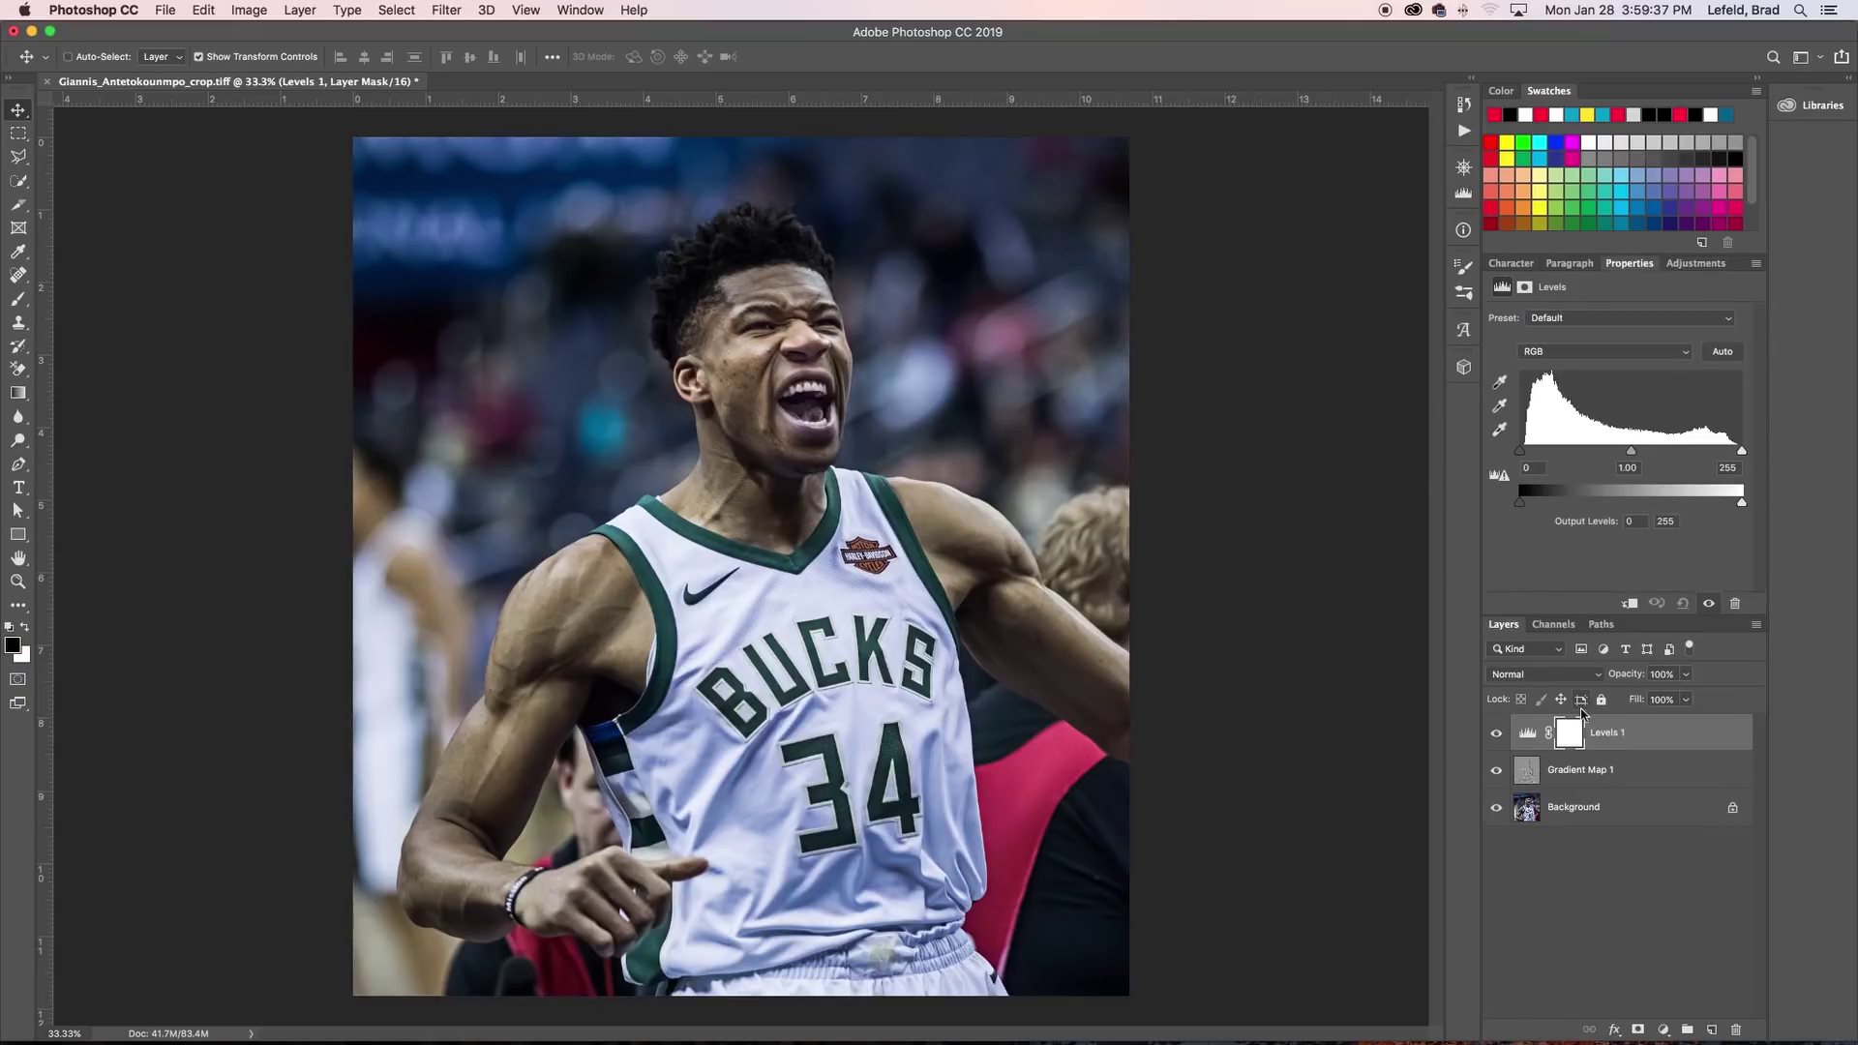
pyautogui.click(1573, 674)
pyautogui.click(1568, 735)
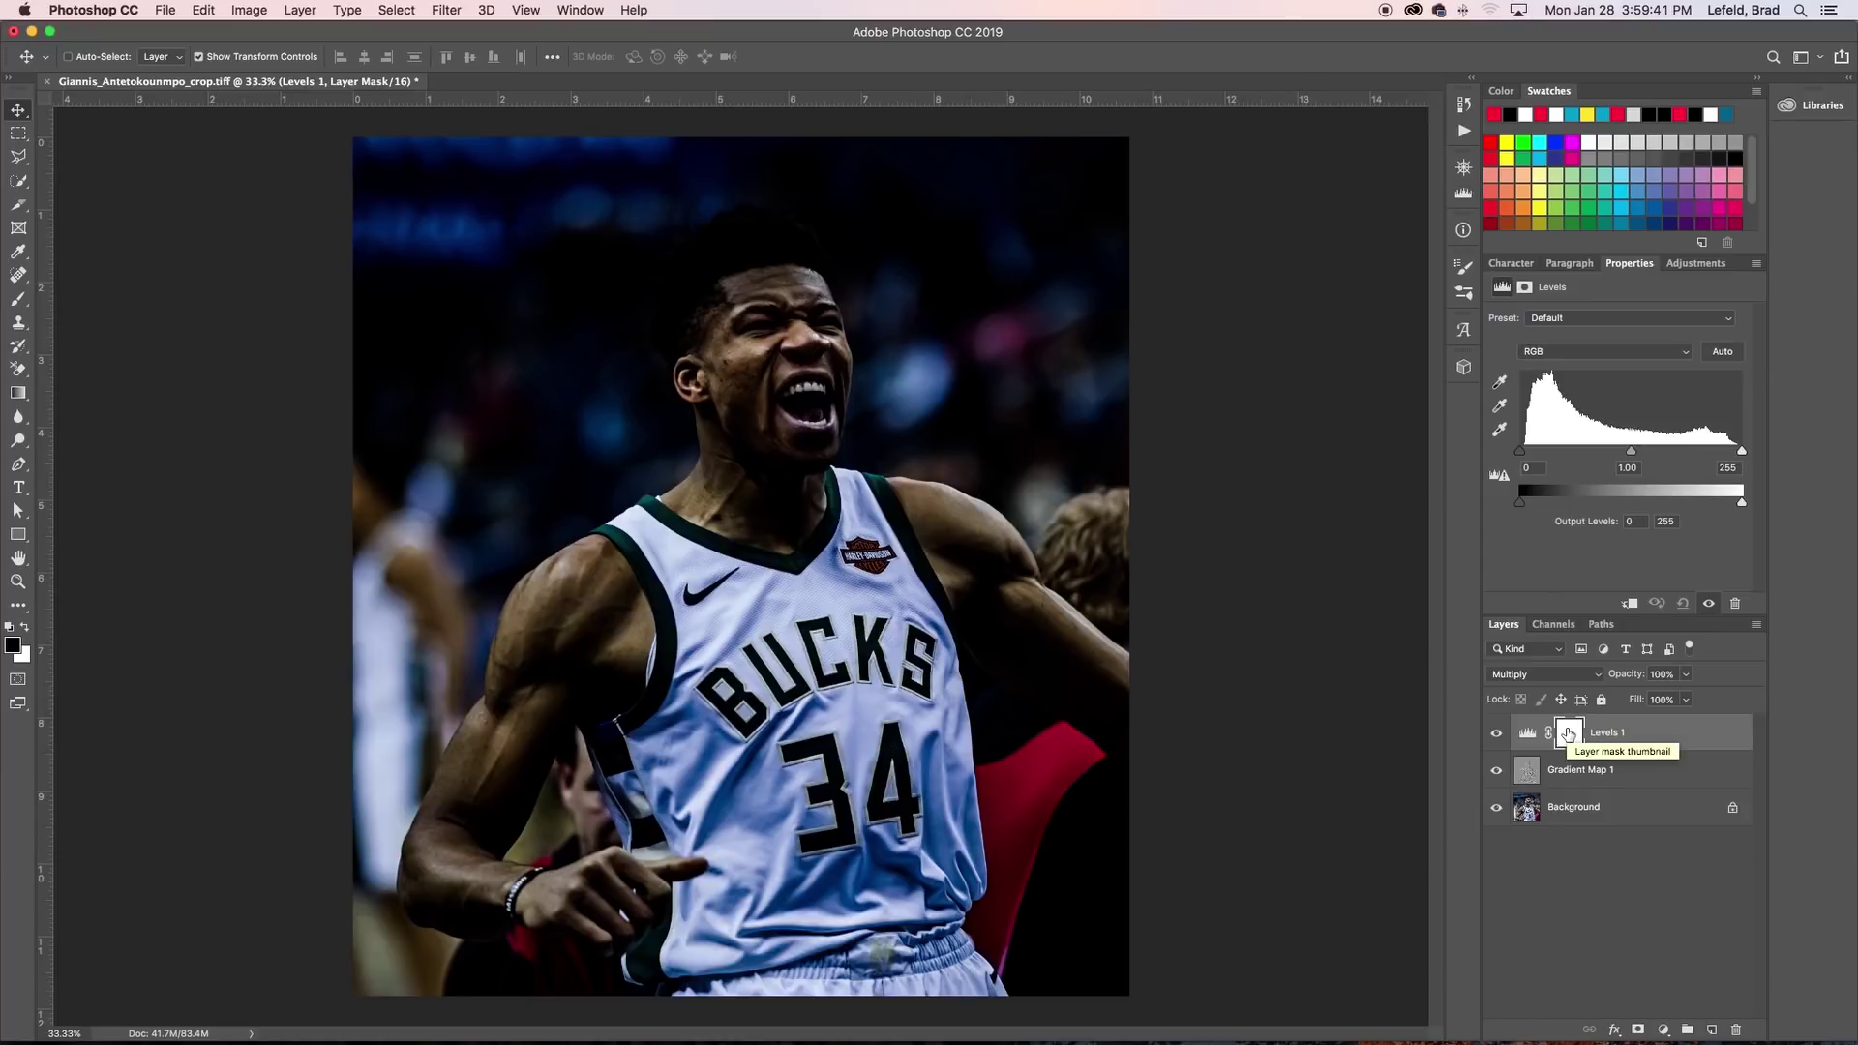
pyautogui.press('super+i')
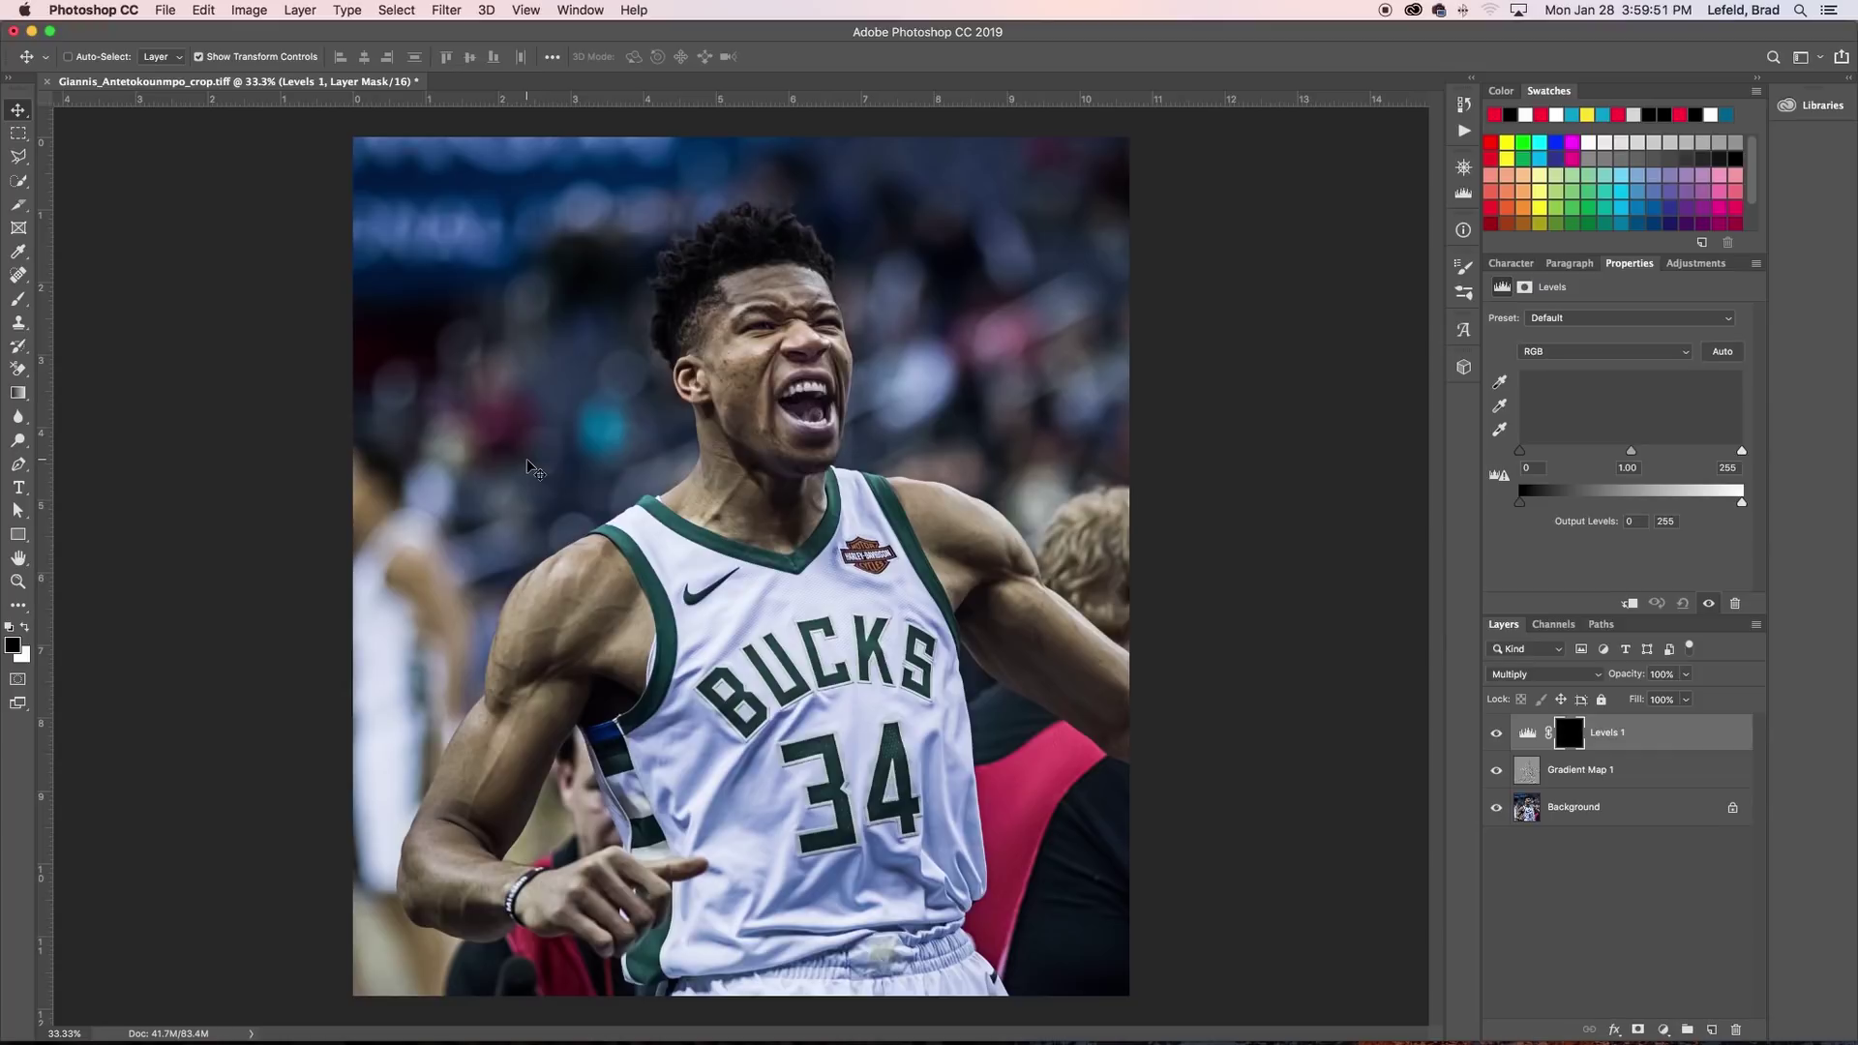
pyautogui.click(19, 301)
# Step: Set the brush hardness to 0% for soft strokes
pyautogui.rightClick(464, 340)
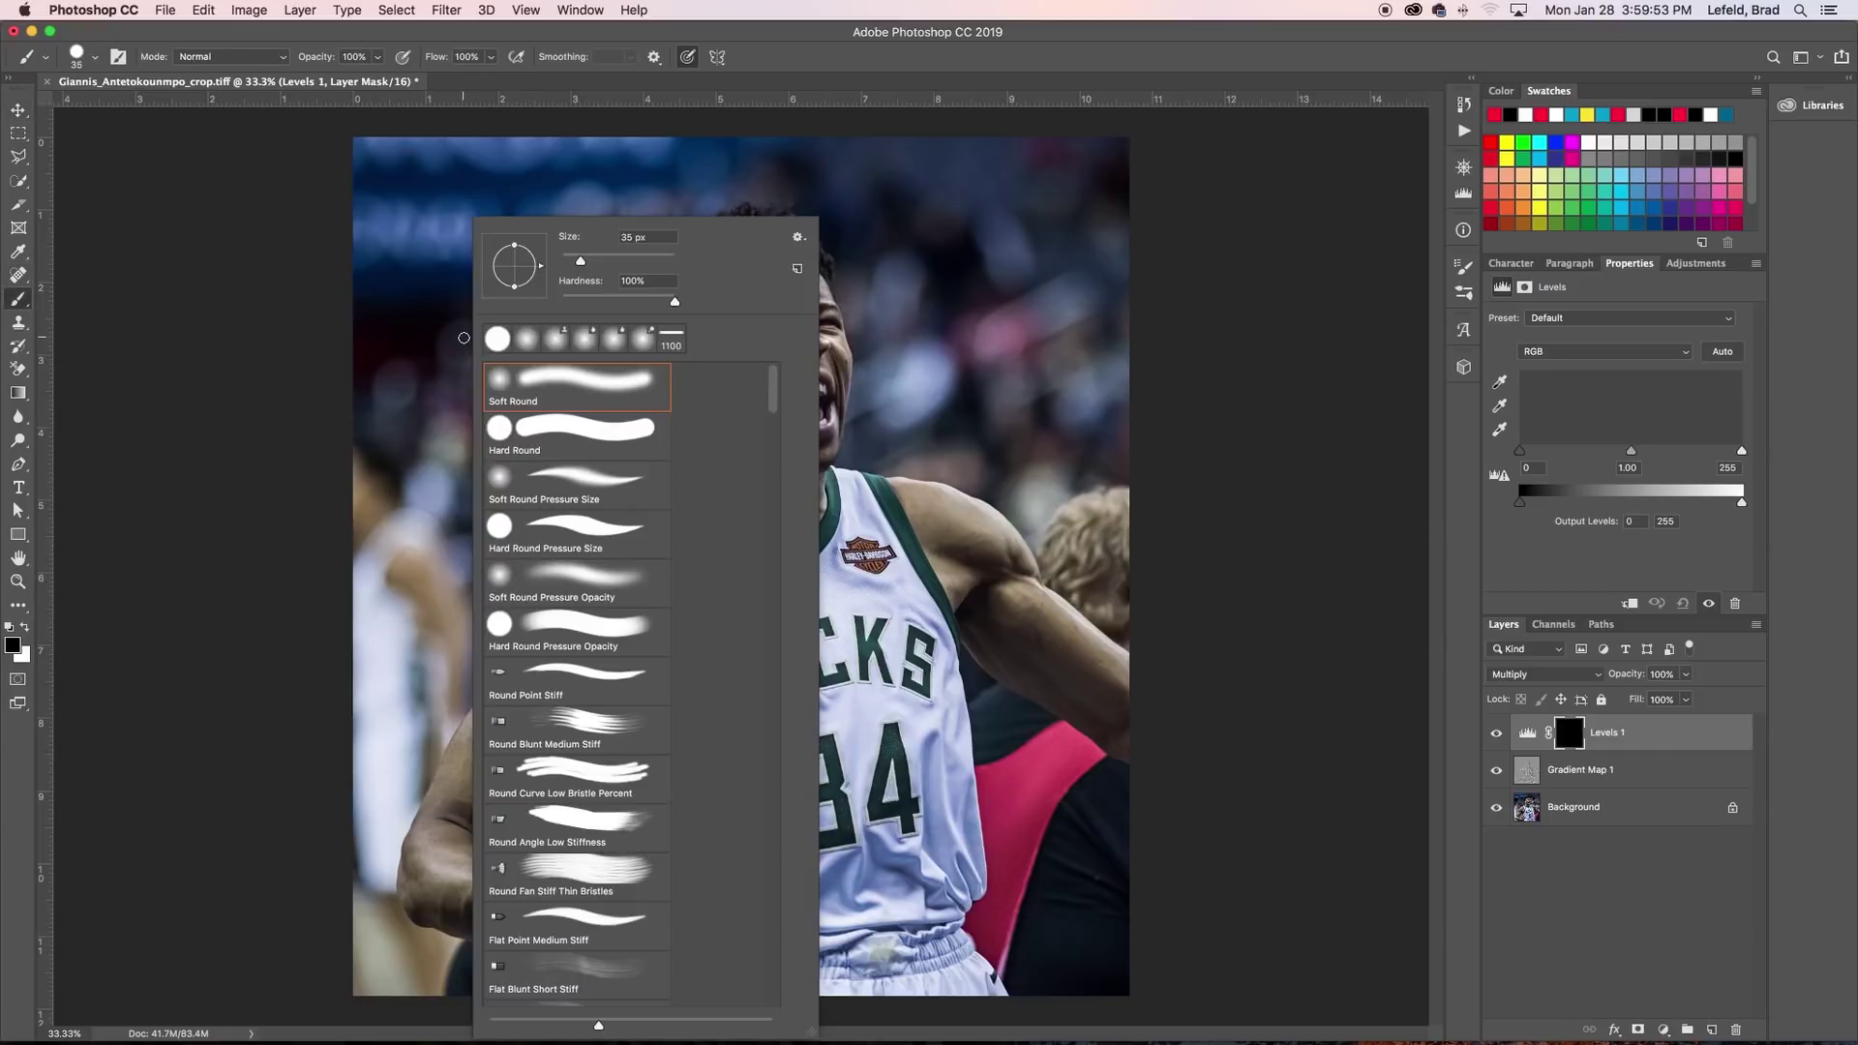
pyautogui.moveTo(609, 300); pyautogui.dragTo(512, 296)
pyautogui.press('Return')
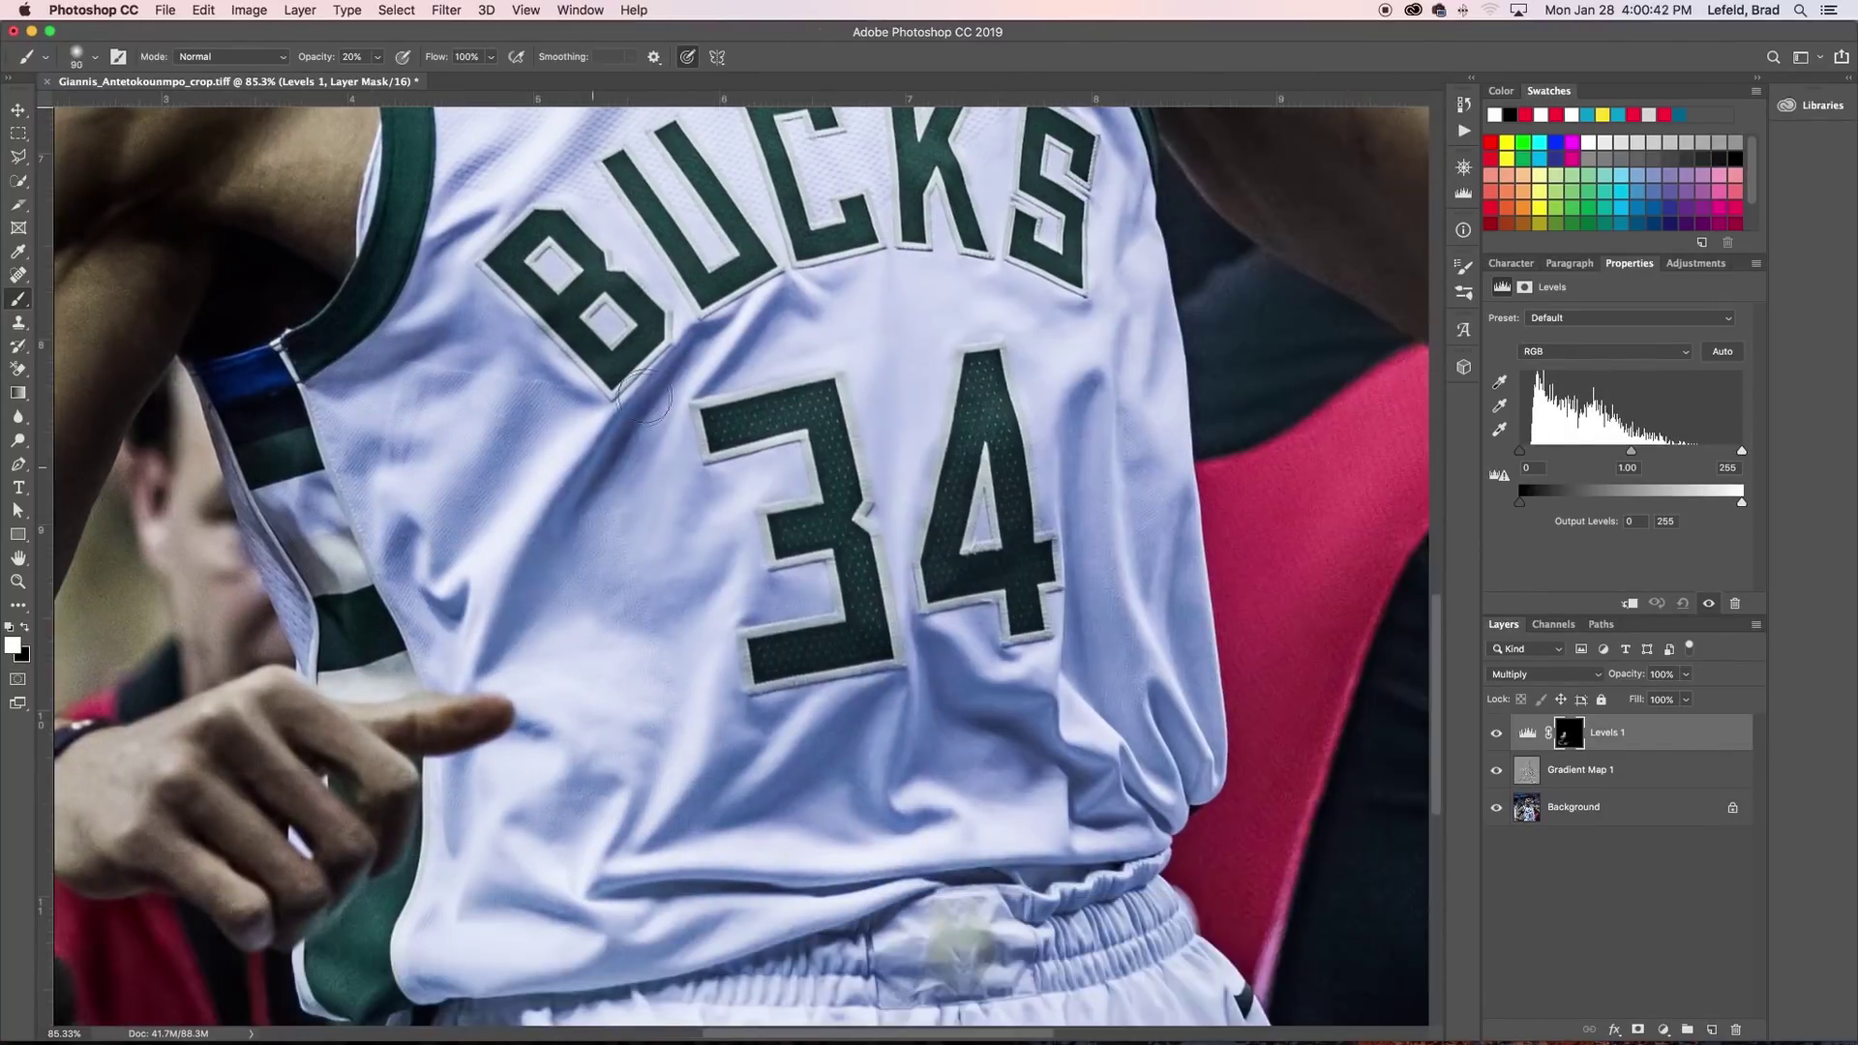
# Step: Paint darkening onto the Levels 1 mask over the jersey folds, arm, face and neck
pyautogui.moveTo(644, 397)
pyautogui.mouseDown()
pyautogui.moveTo(435, 484)
pyautogui.moveTo(539, 891)
pyautogui.moveTo(1065, 919)
pyautogui.moveTo(1166, 544)
pyautogui.mouseUp()
pyautogui.press('[')
pyautogui.press('[')
pyautogui.press('[')
pyautogui.scroll(5, 1166, 544)
pyautogui.moveTo(800, 402); pyautogui.dragTo(514, 469)
pyautogui.scroll(6, 514, 468)
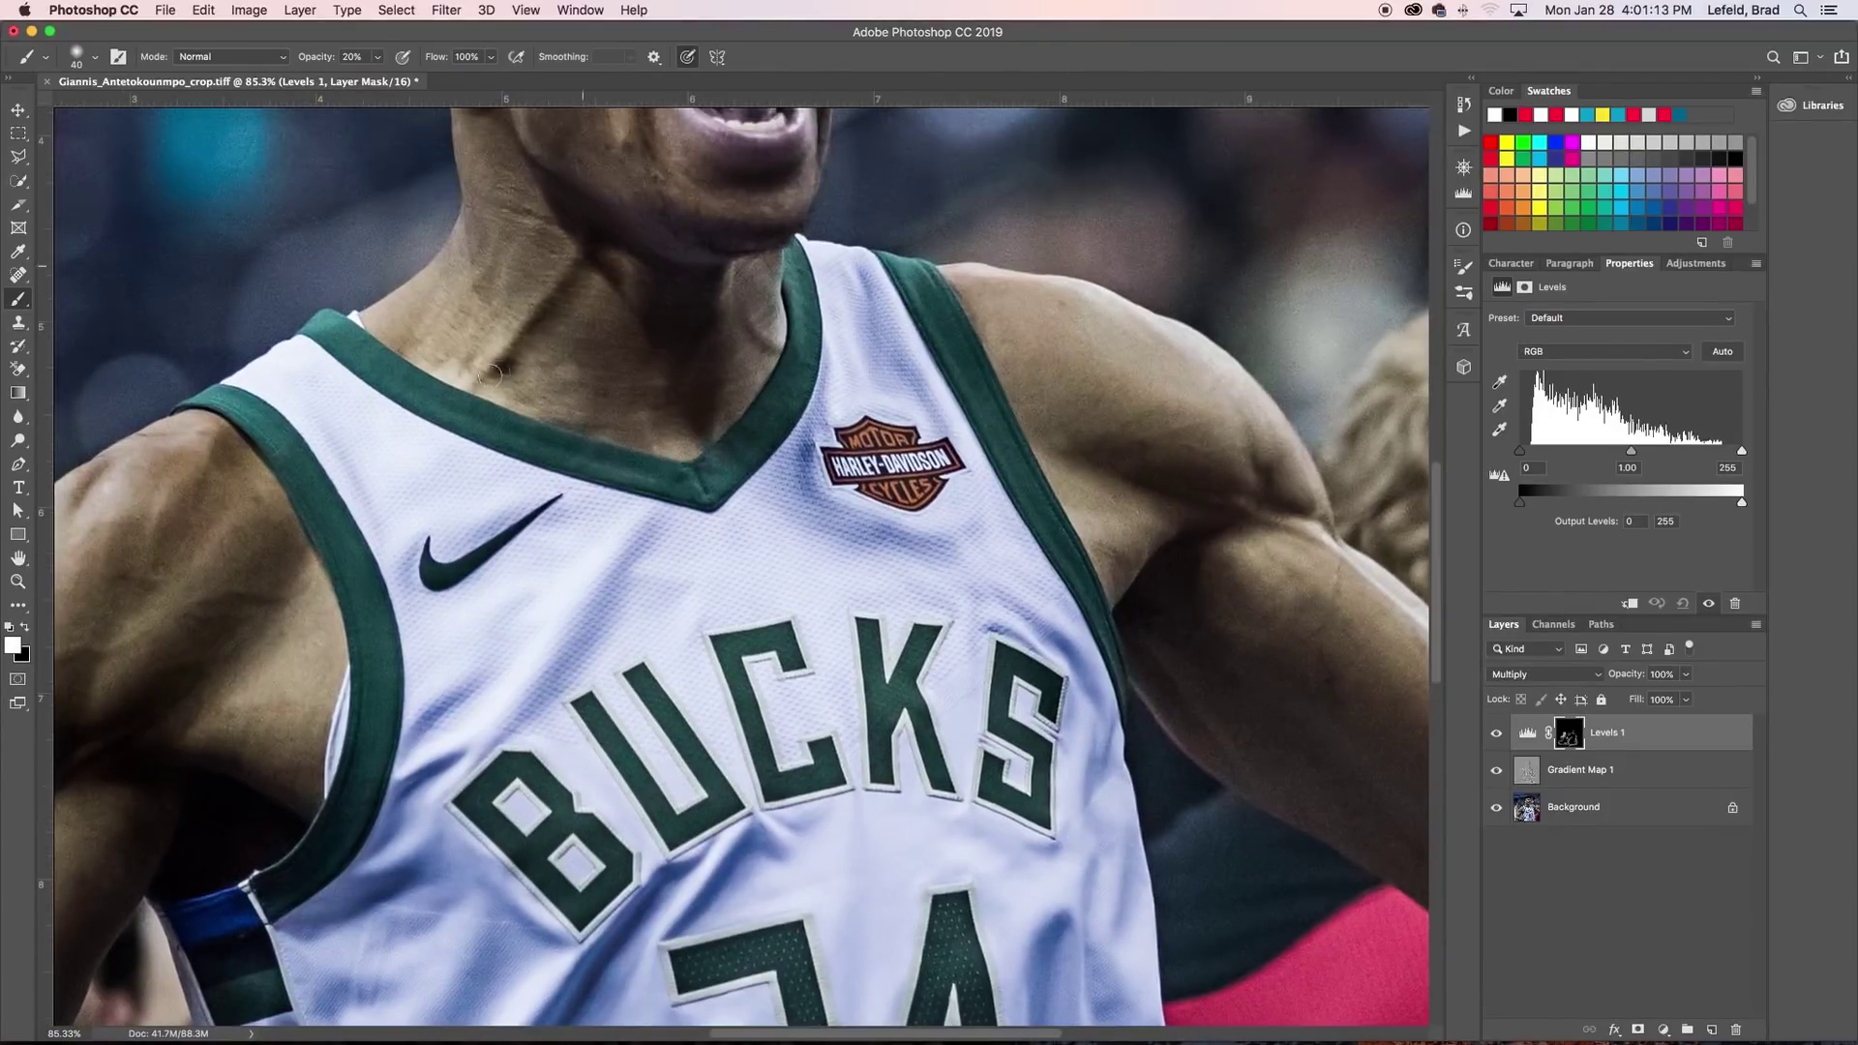
pyautogui.press(']')
pyautogui.press(']')
pyautogui.press(']')
pyautogui.press(']')
pyautogui.press(']')
pyautogui.press(']')
pyautogui.press(']')
pyautogui.scroll(-5, 598, 401)
pyautogui.moveTo(541, 406); pyautogui.dragTo(793, 629)
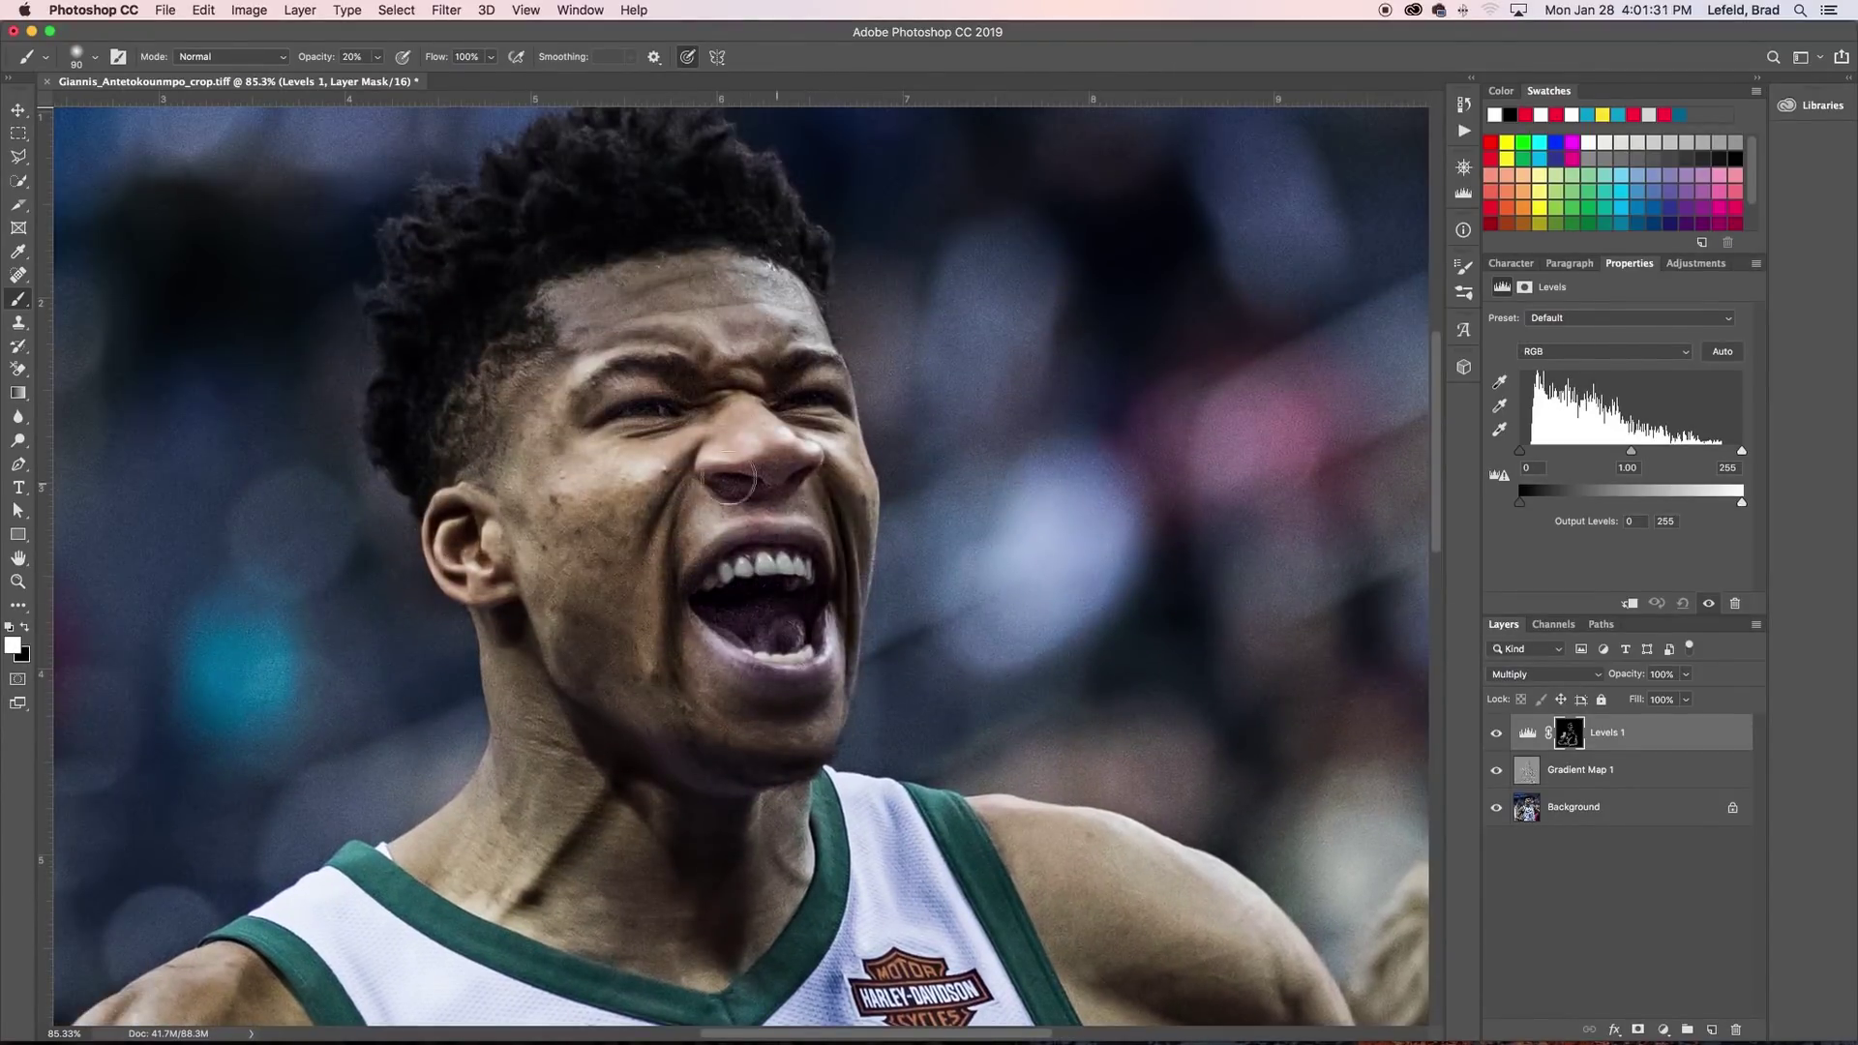
pyautogui.scroll(5, 813, 812)
pyautogui.scroll(-6, 813, 811)
pyautogui.press('v')
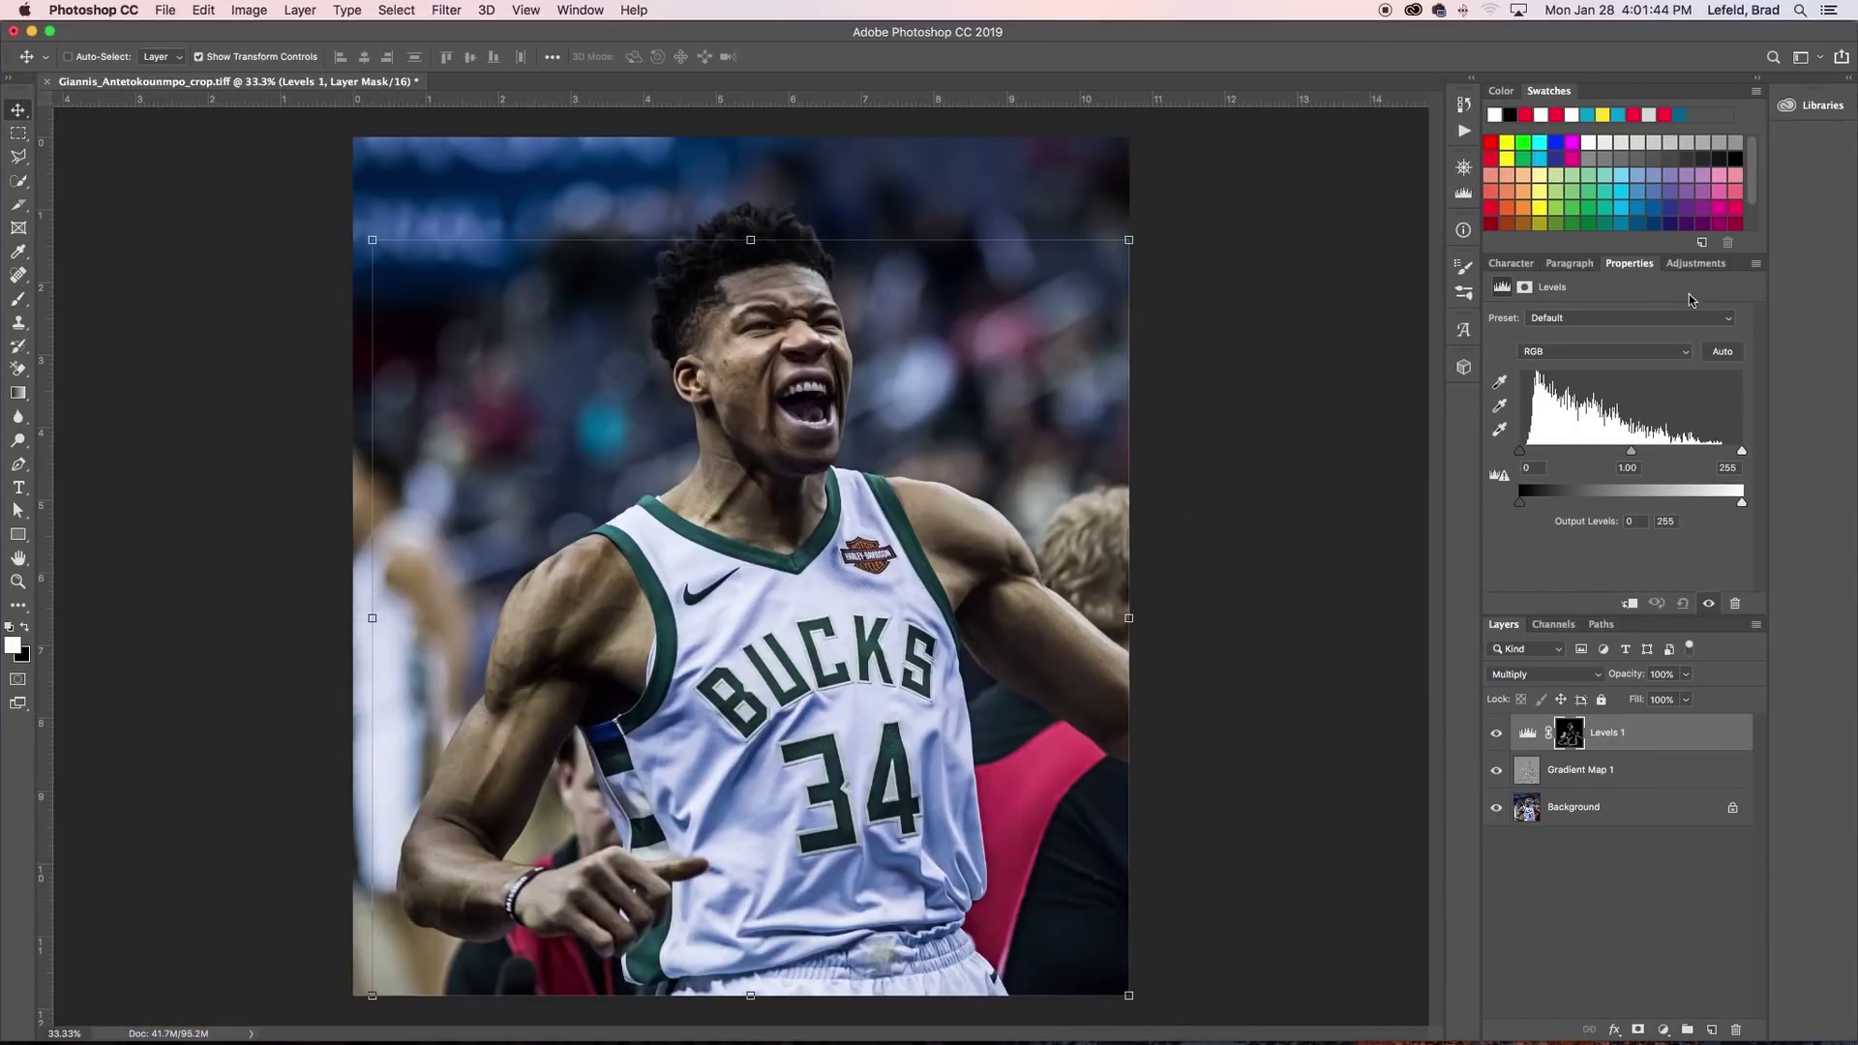
pyautogui.click(1691, 264)
# Step: Add a Screen-blended Levels 2 layer with a black mask, ready to paint white
pyautogui.click(1554, 299)
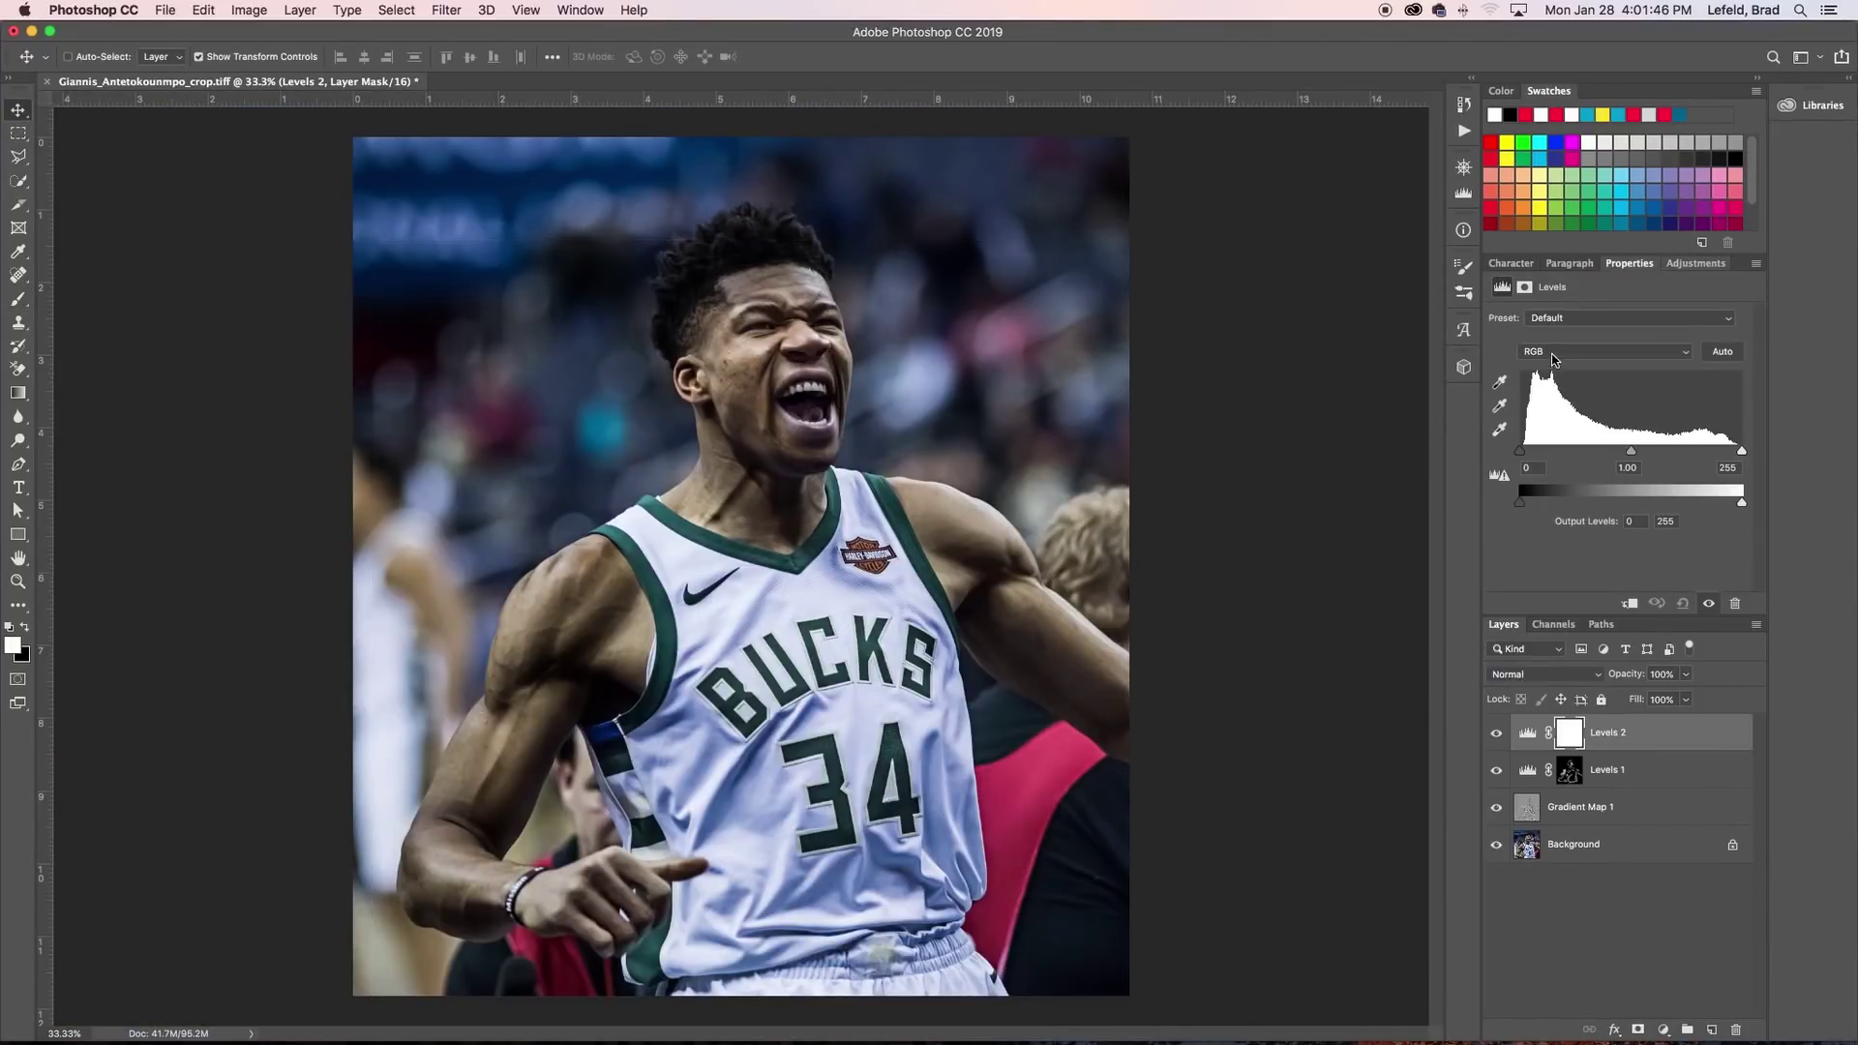
pyautogui.click(1540, 673)
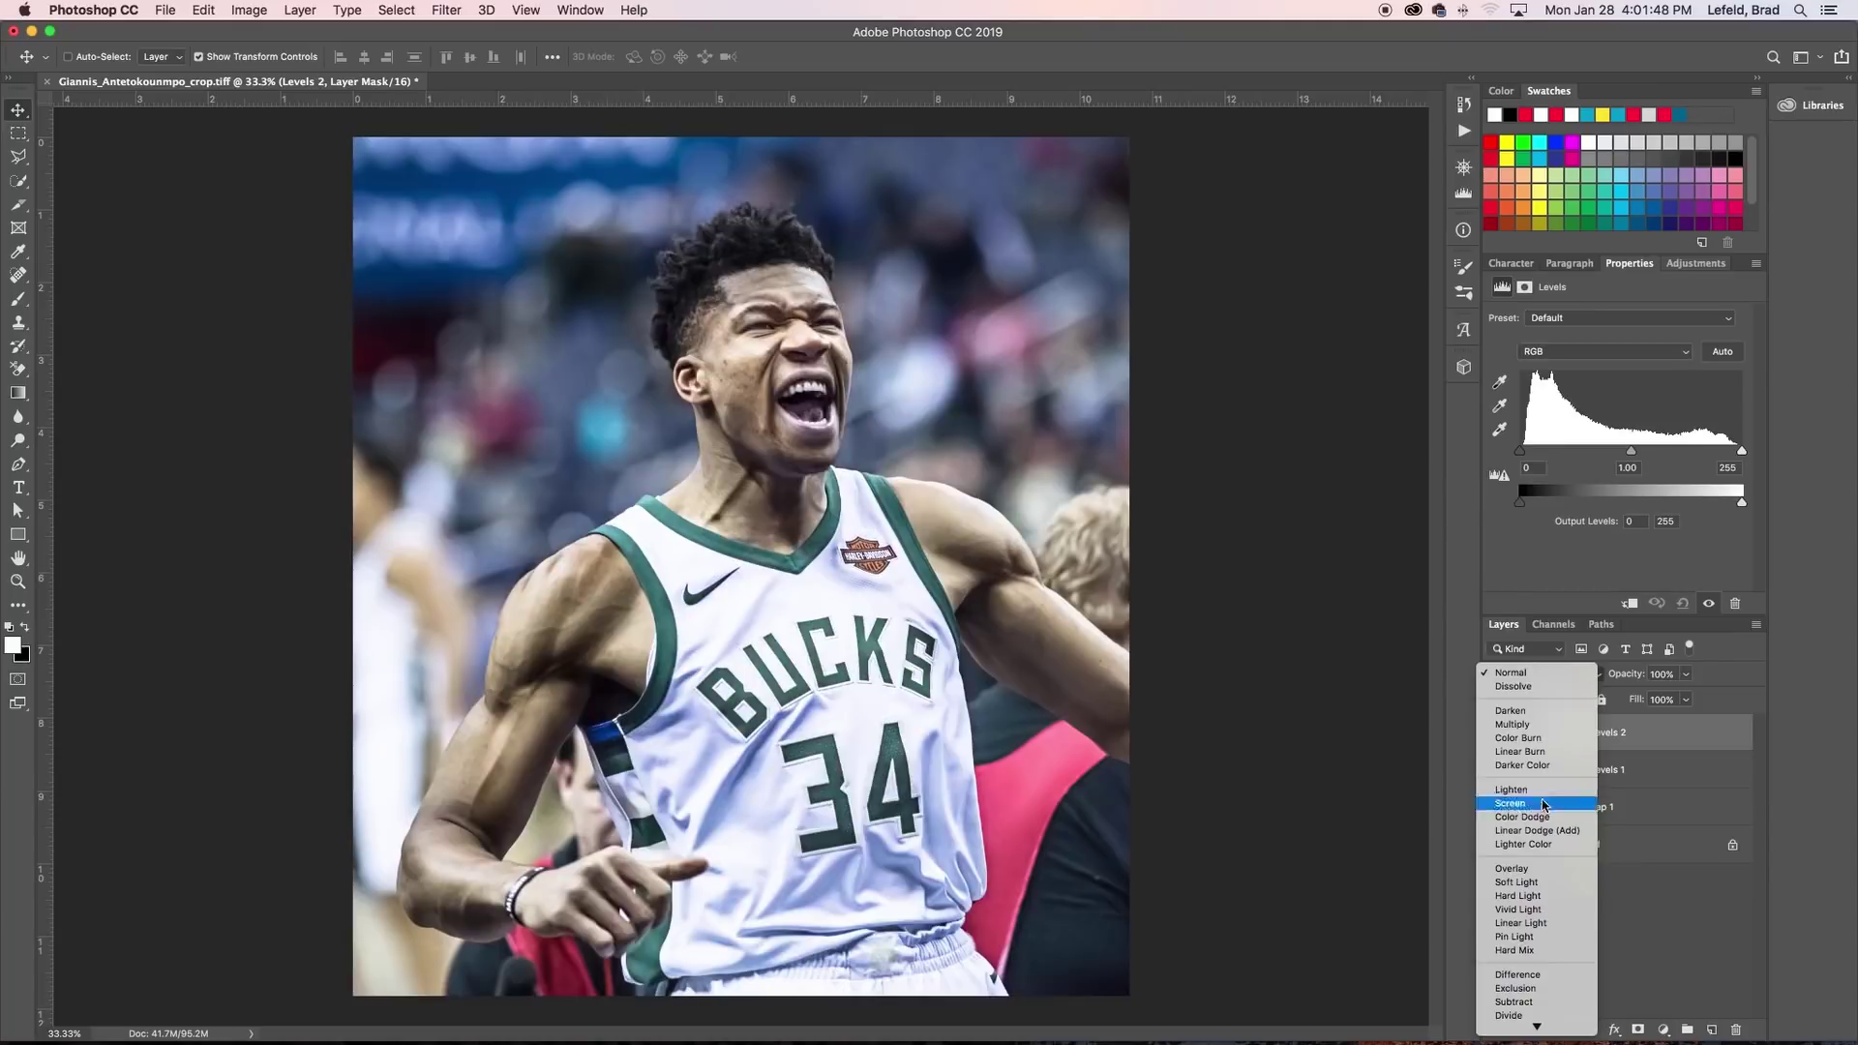
pyautogui.click(1548, 796)
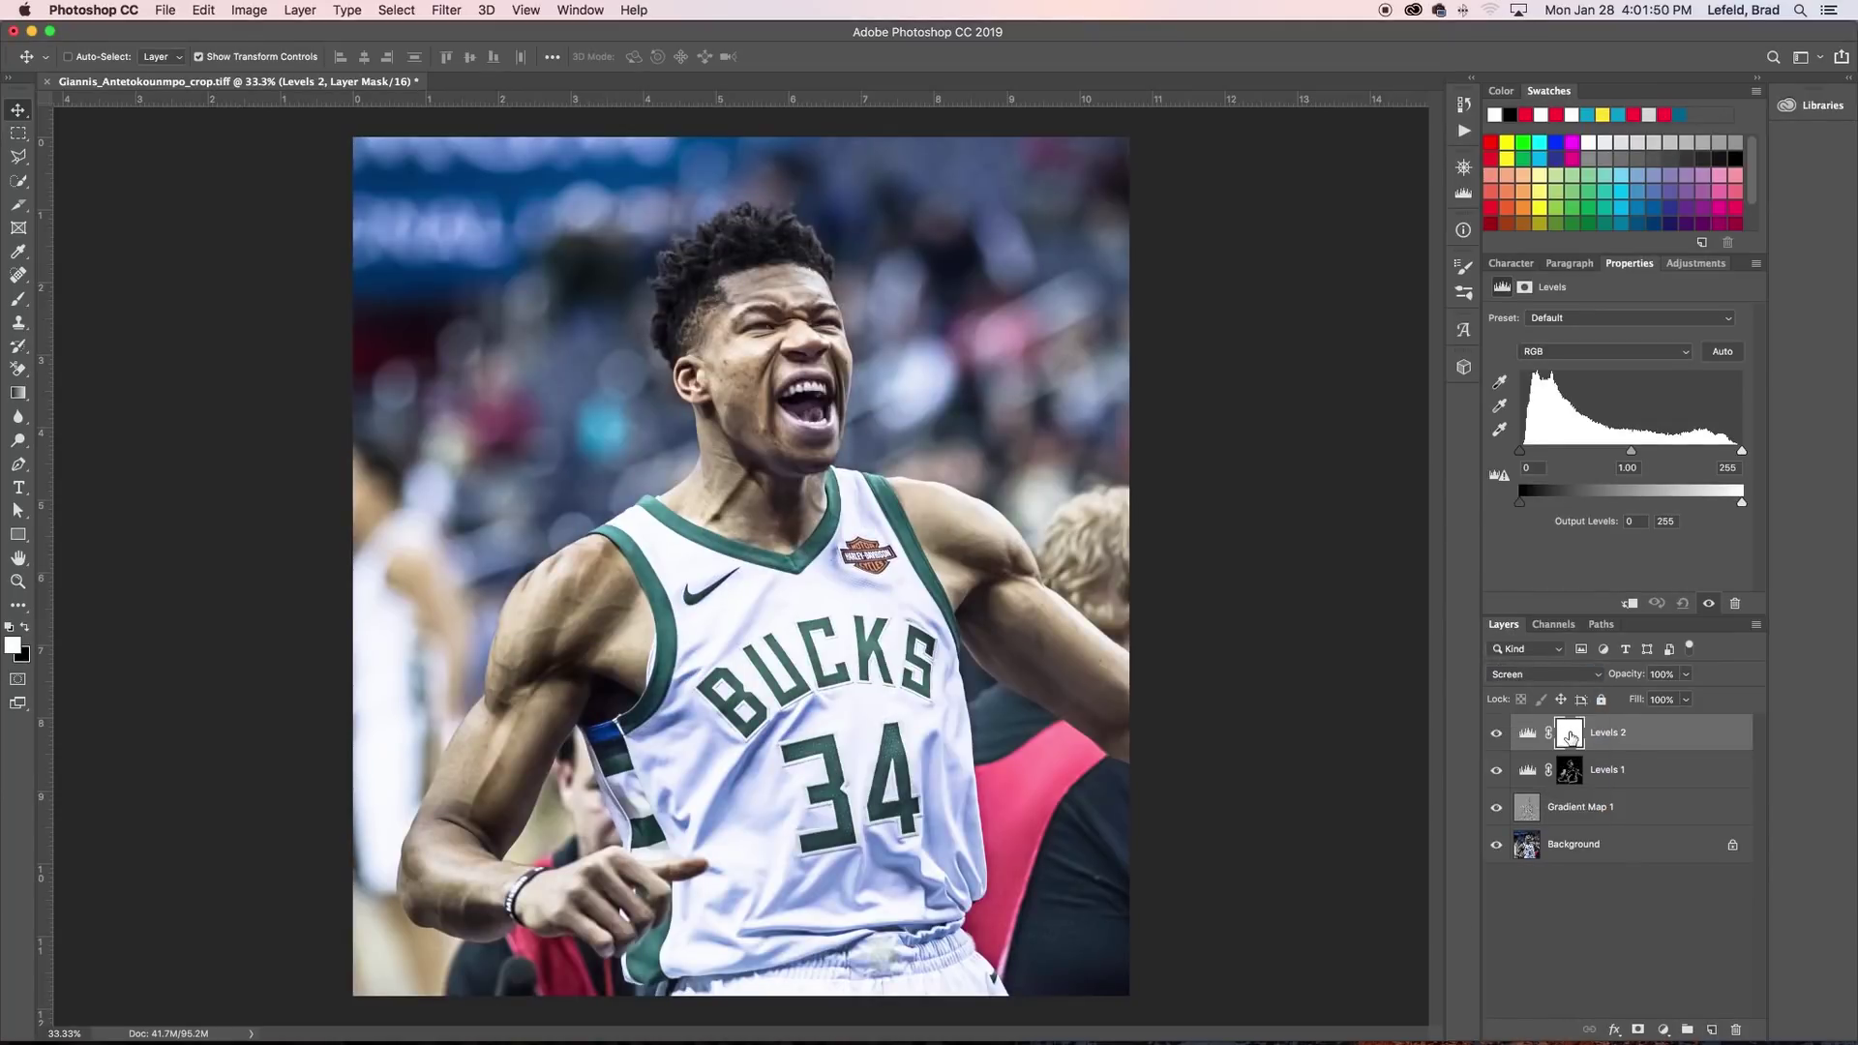
pyautogui.press('x')
pyautogui.press('super+i')
pyautogui.press('b')
pyautogui.press('x')
# Step: Paint brightening onto the Levels 2 mask over the forearm, hand, shoulder, neck, arm and mouth
pyautogui.moveTo(455, 789)
pyautogui.mouseDown()
pyautogui.moveTo(474, 736)
pyautogui.moveTo(423, 870)
pyautogui.mouseUp()
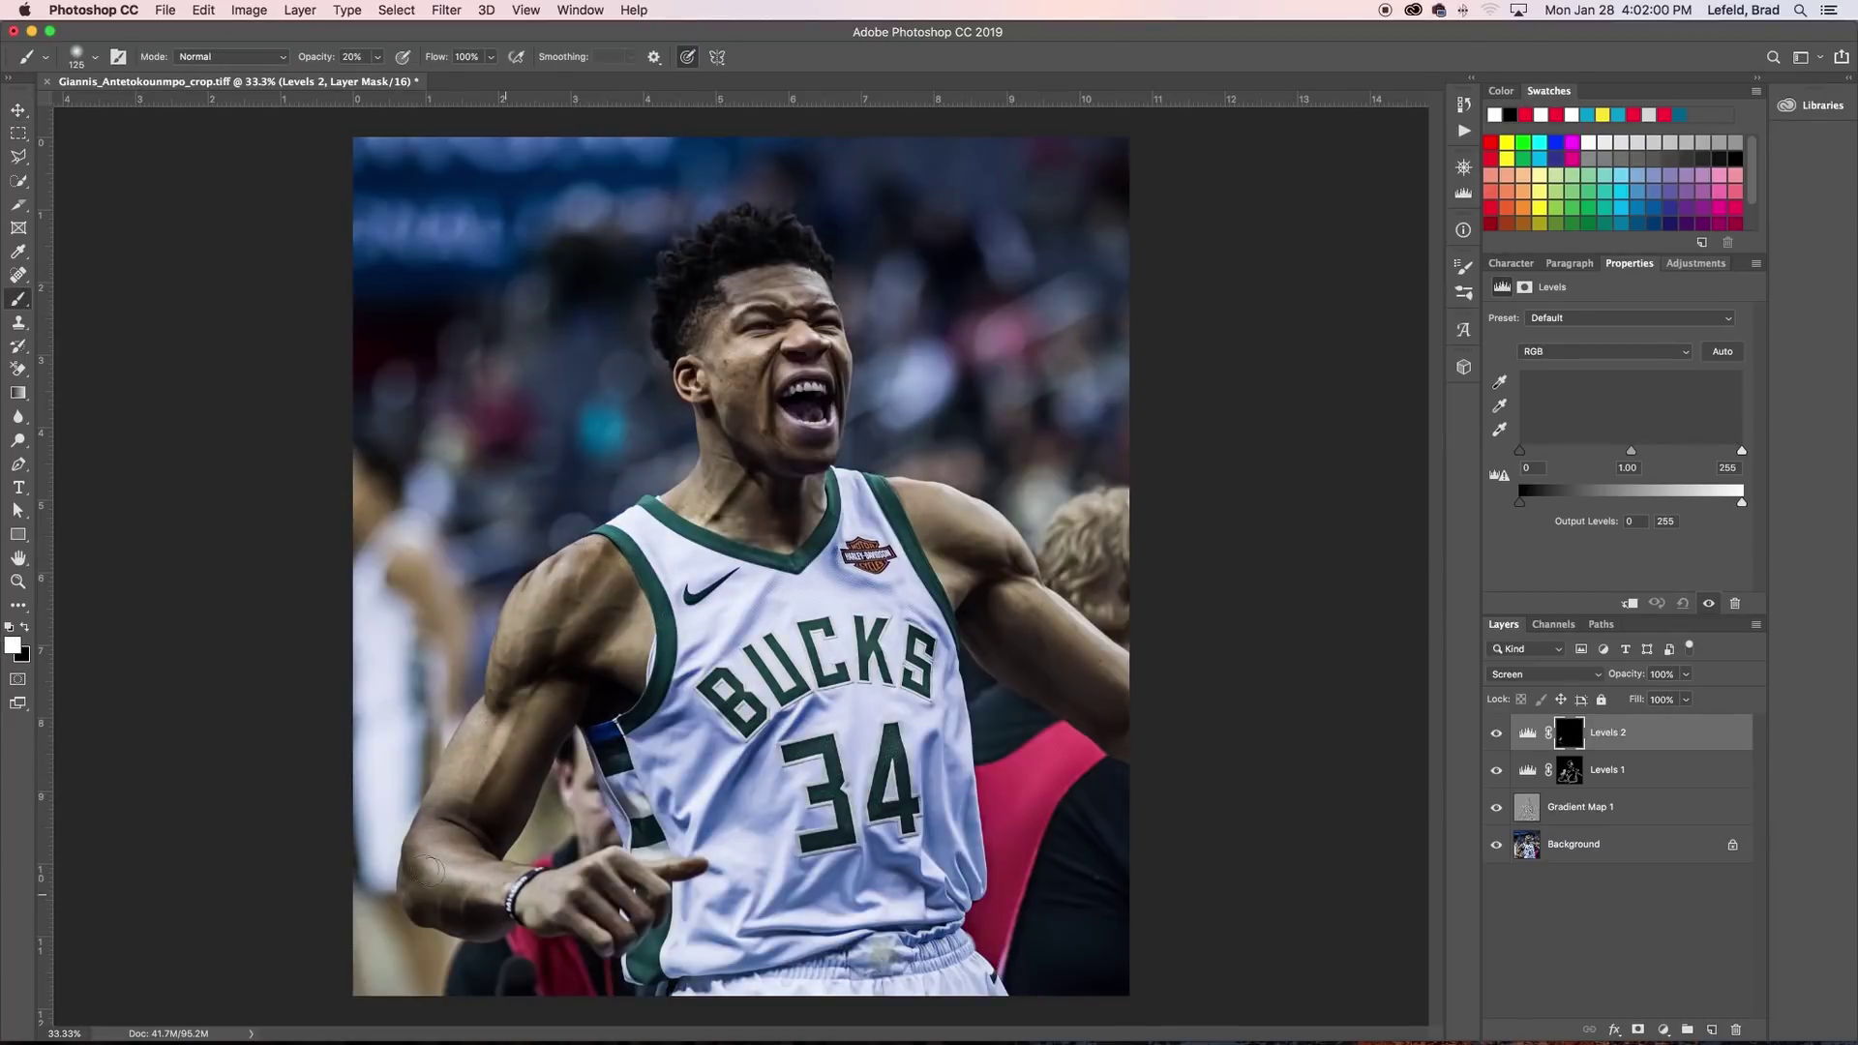
pyautogui.scroll(3, 423, 871)
pyautogui.press('[')
pyautogui.press('[')
pyautogui.press('[')
pyautogui.moveTo(590, 789)
pyautogui.mouseDown()
pyautogui.moveTo(678, 721)
pyautogui.moveTo(832, 692)
pyautogui.moveTo(782, 754)
pyautogui.moveTo(677, 793)
pyautogui.moveTo(497, 596)
pyautogui.moveTo(563, 478)
pyautogui.mouseUp()
pyautogui.scroll(5, 563, 479)
pyautogui.moveTo(581, 542)
pyautogui.mouseDown()
pyautogui.moveTo(615, 494)
pyautogui.moveTo(599, 416)
pyautogui.moveTo(454, 580)
pyautogui.mouseUp()
pyautogui.scroll(5, 454, 580)
pyautogui.moveTo(580, 551)
pyautogui.mouseDown()
pyautogui.moveTo(590, 375)
pyautogui.moveTo(618, 308)
pyautogui.moveTo(684, 297)
pyautogui.moveTo(745, 409)
pyautogui.moveTo(777, 259)
pyautogui.moveTo(677, 261)
pyautogui.mouseUp()
pyautogui.press(']')
pyautogui.press(']')
pyautogui.press(']')
pyautogui.press(']')
pyautogui.moveTo(711, 569)
pyautogui.mouseDown()
pyautogui.moveTo(987, 542)
pyautogui.moveTo(1161, 726)
pyautogui.moveTo(1151, 745)
pyautogui.moveTo(1238, 813)
pyautogui.mouseUp()
pyautogui.press('super+minus')
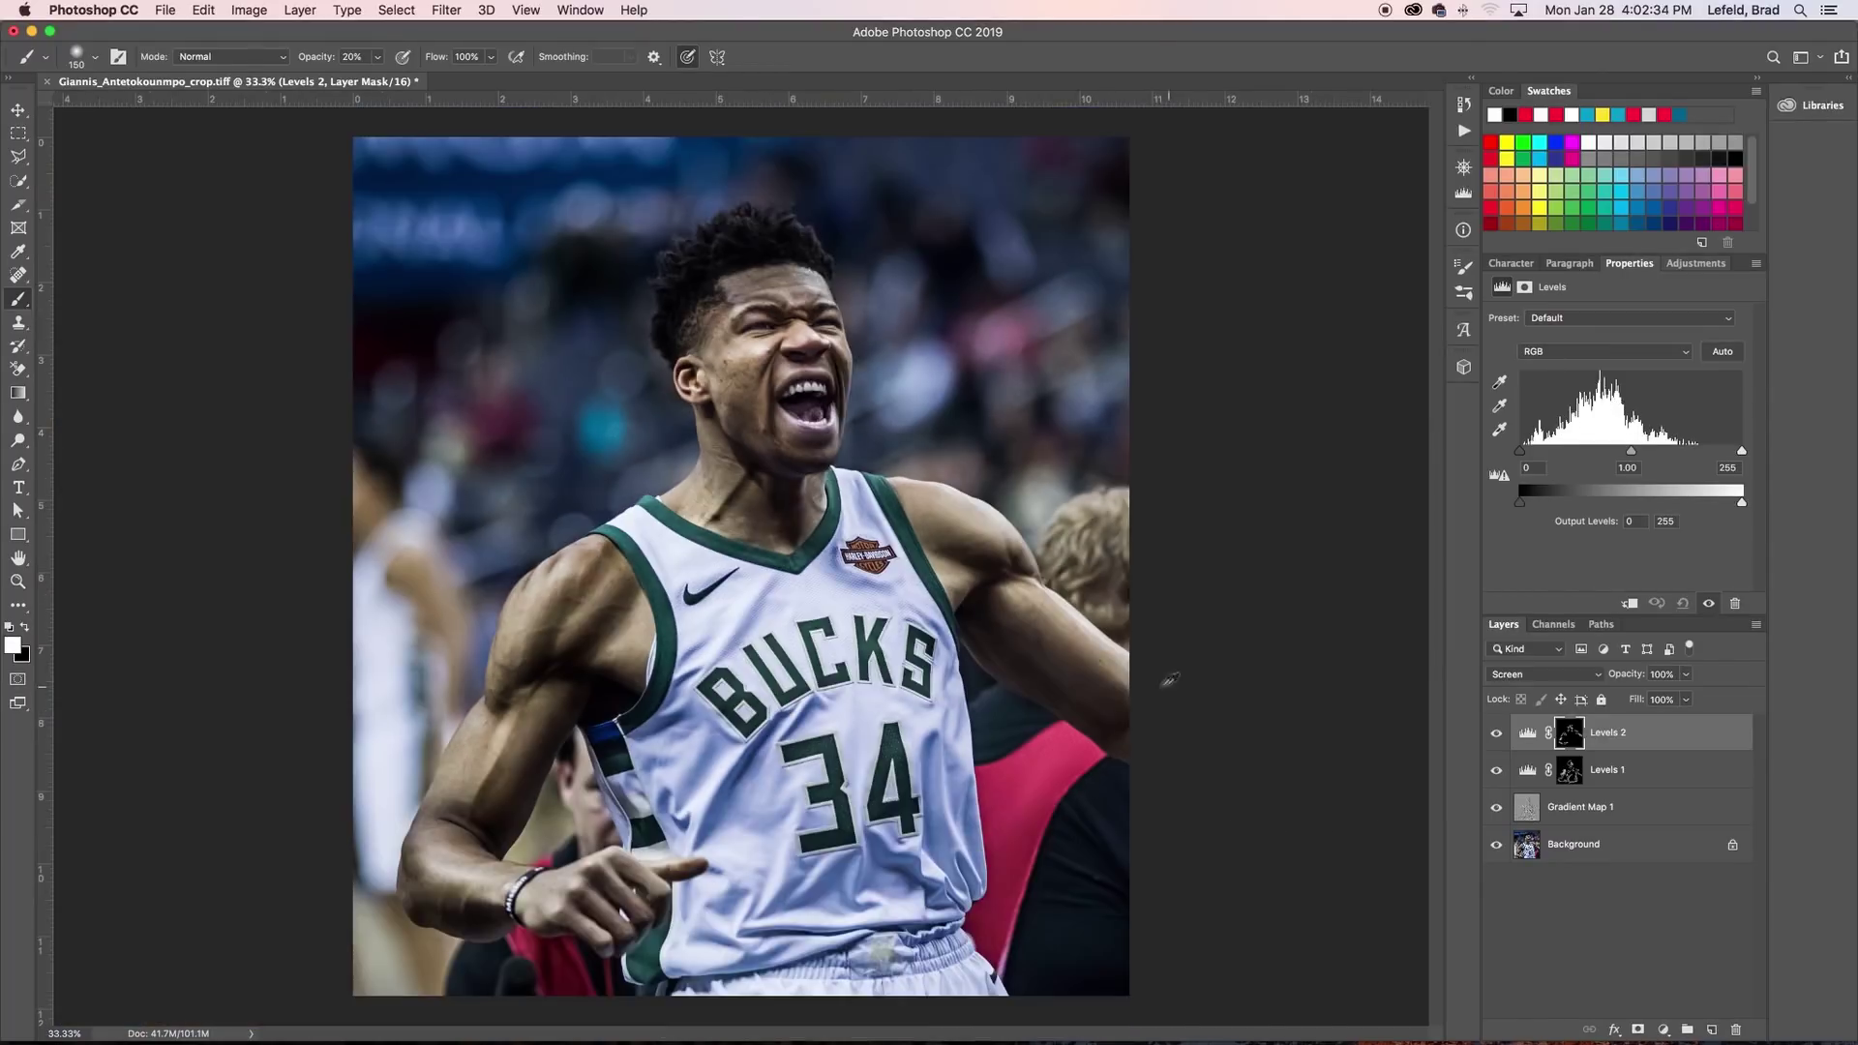
pyautogui.moveTo(836, 442); pyautogui.dragTo(774, 445)
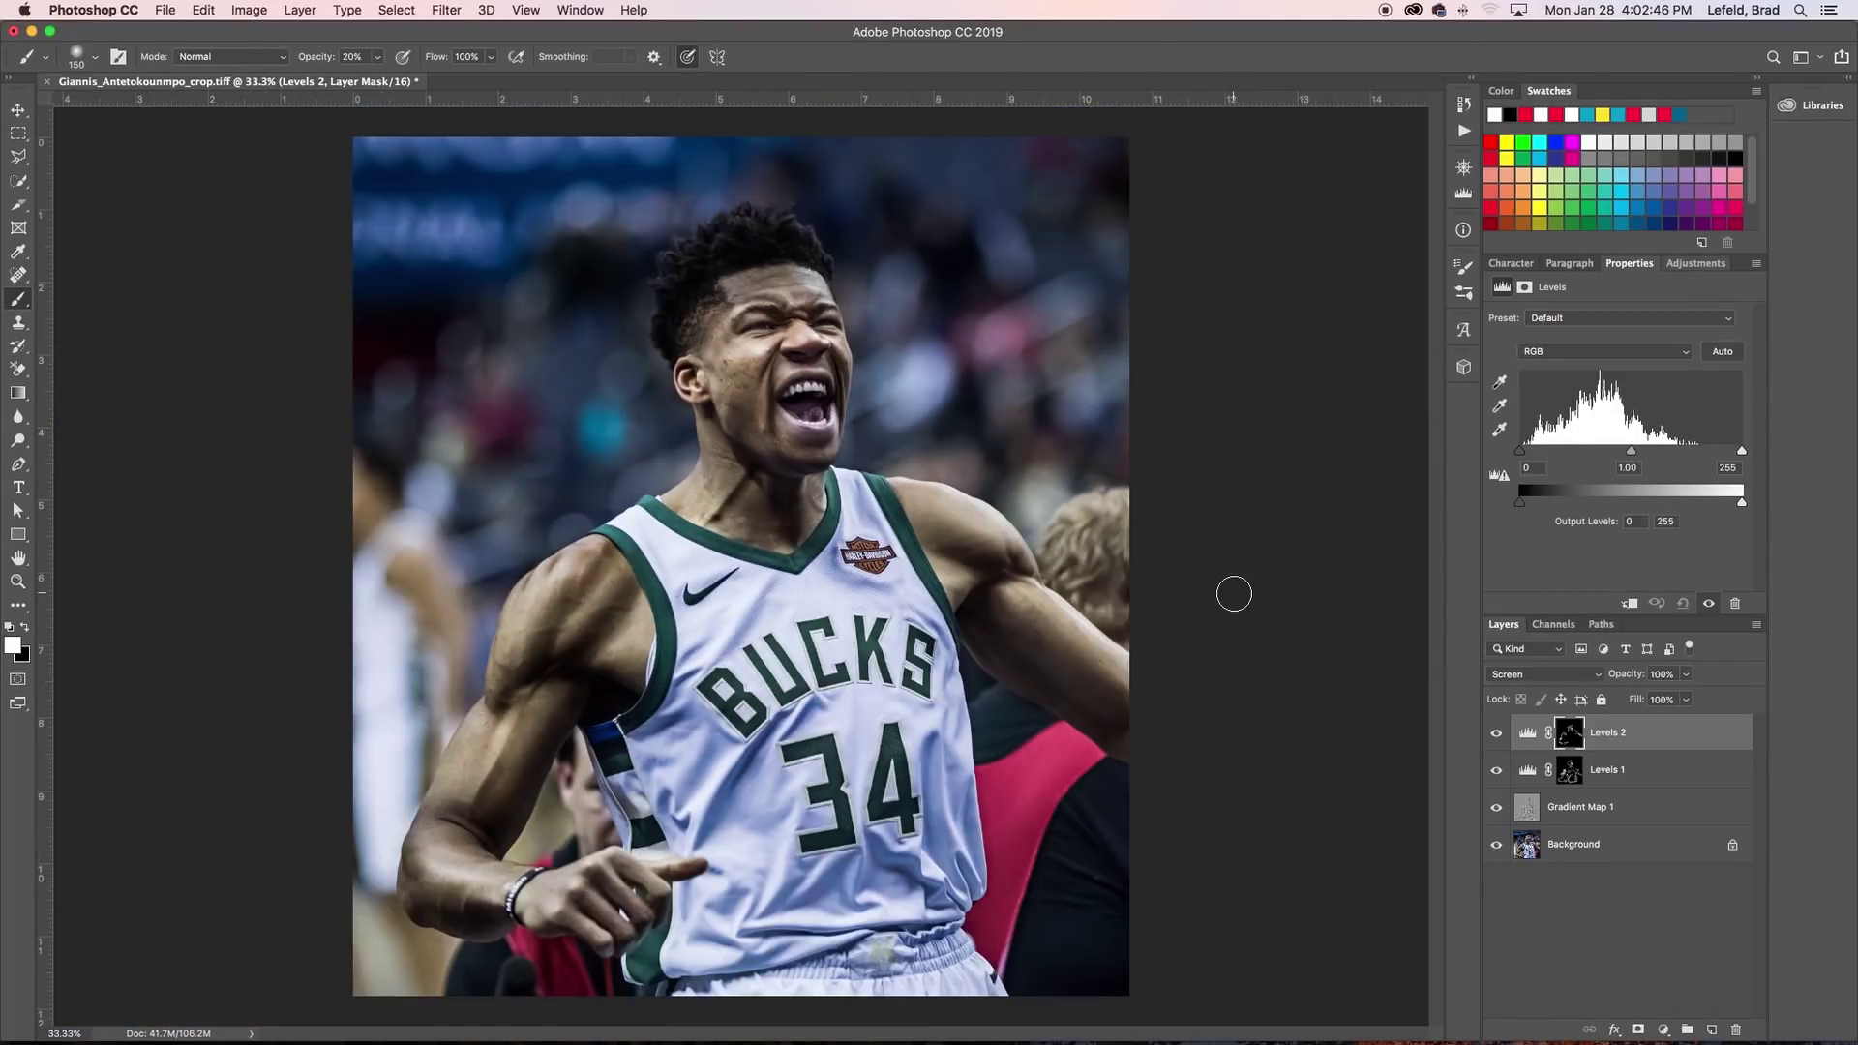
# Step: Compare Levels 2 on and off, then lower its opacity to 47%
pyautogui.click(1495, 732)
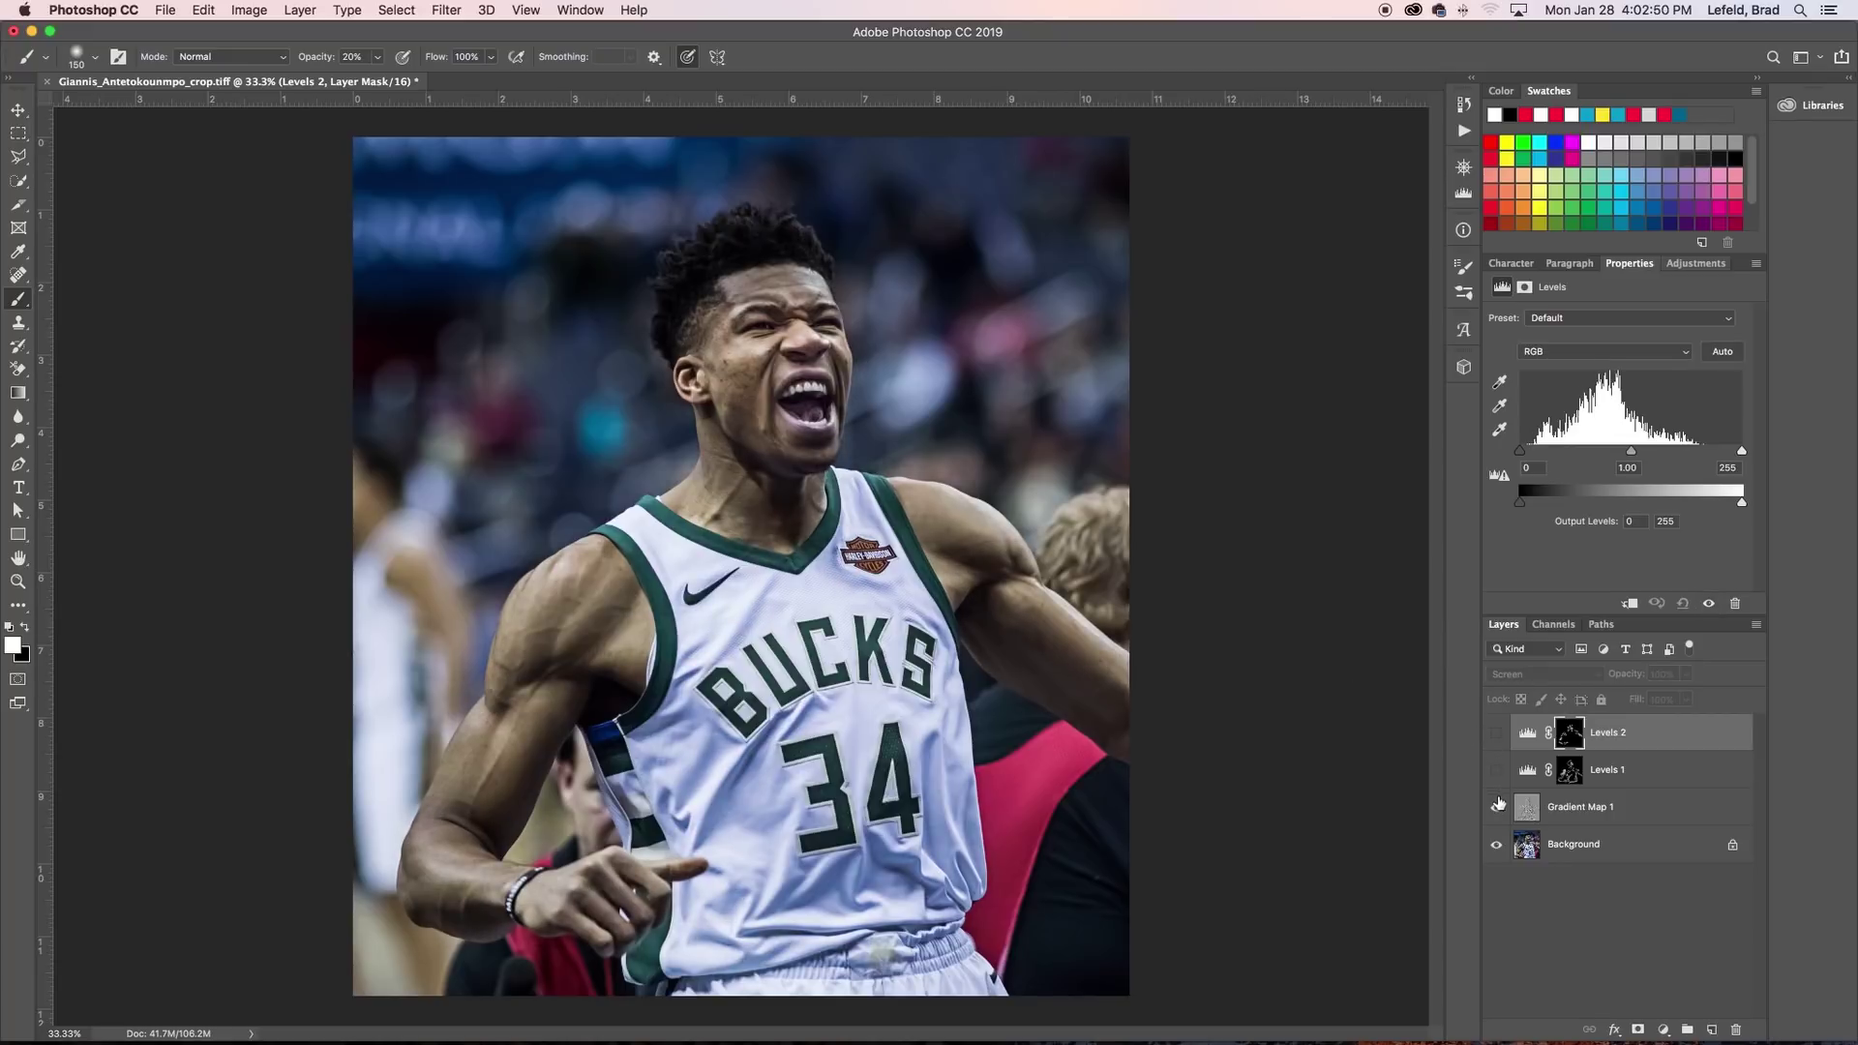
pyautogui.click(1495, 732)
pyautogui.click(1487, 733)
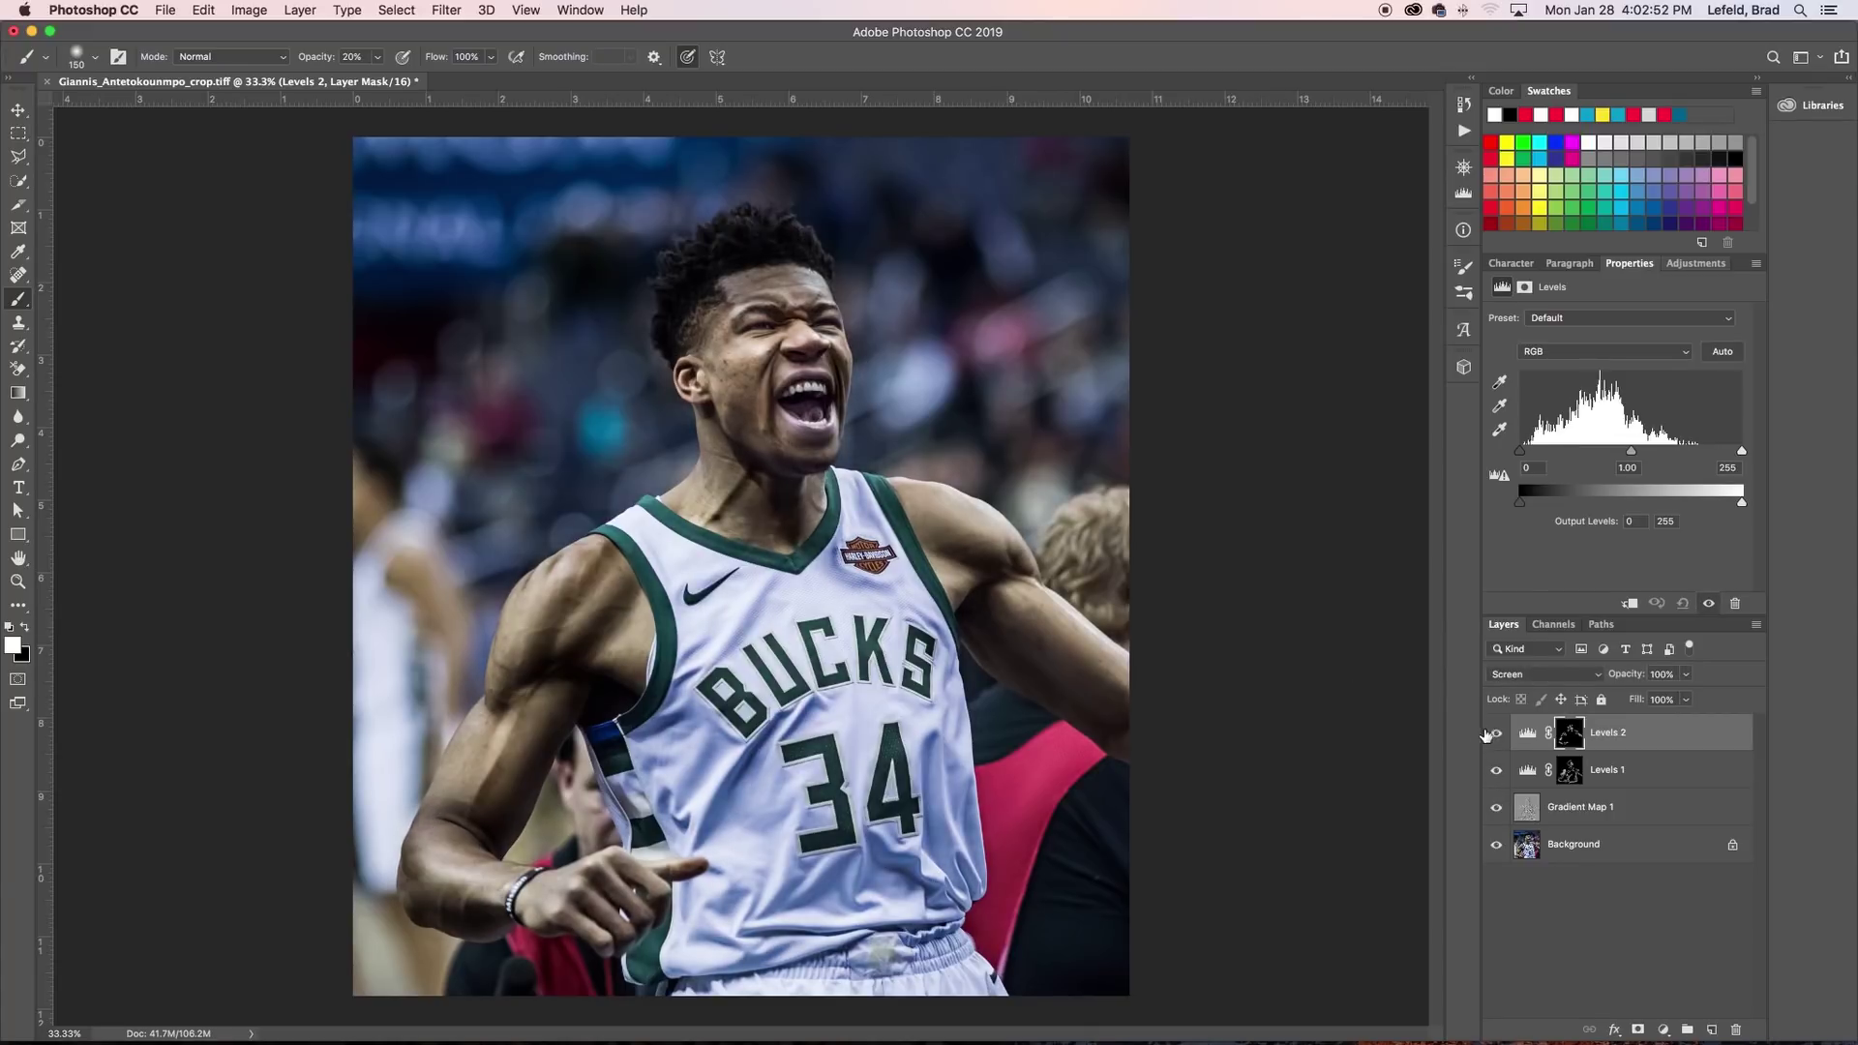
pyautogui.moveTo(1683, 678); pyautogui.dragTo(1647, 694)
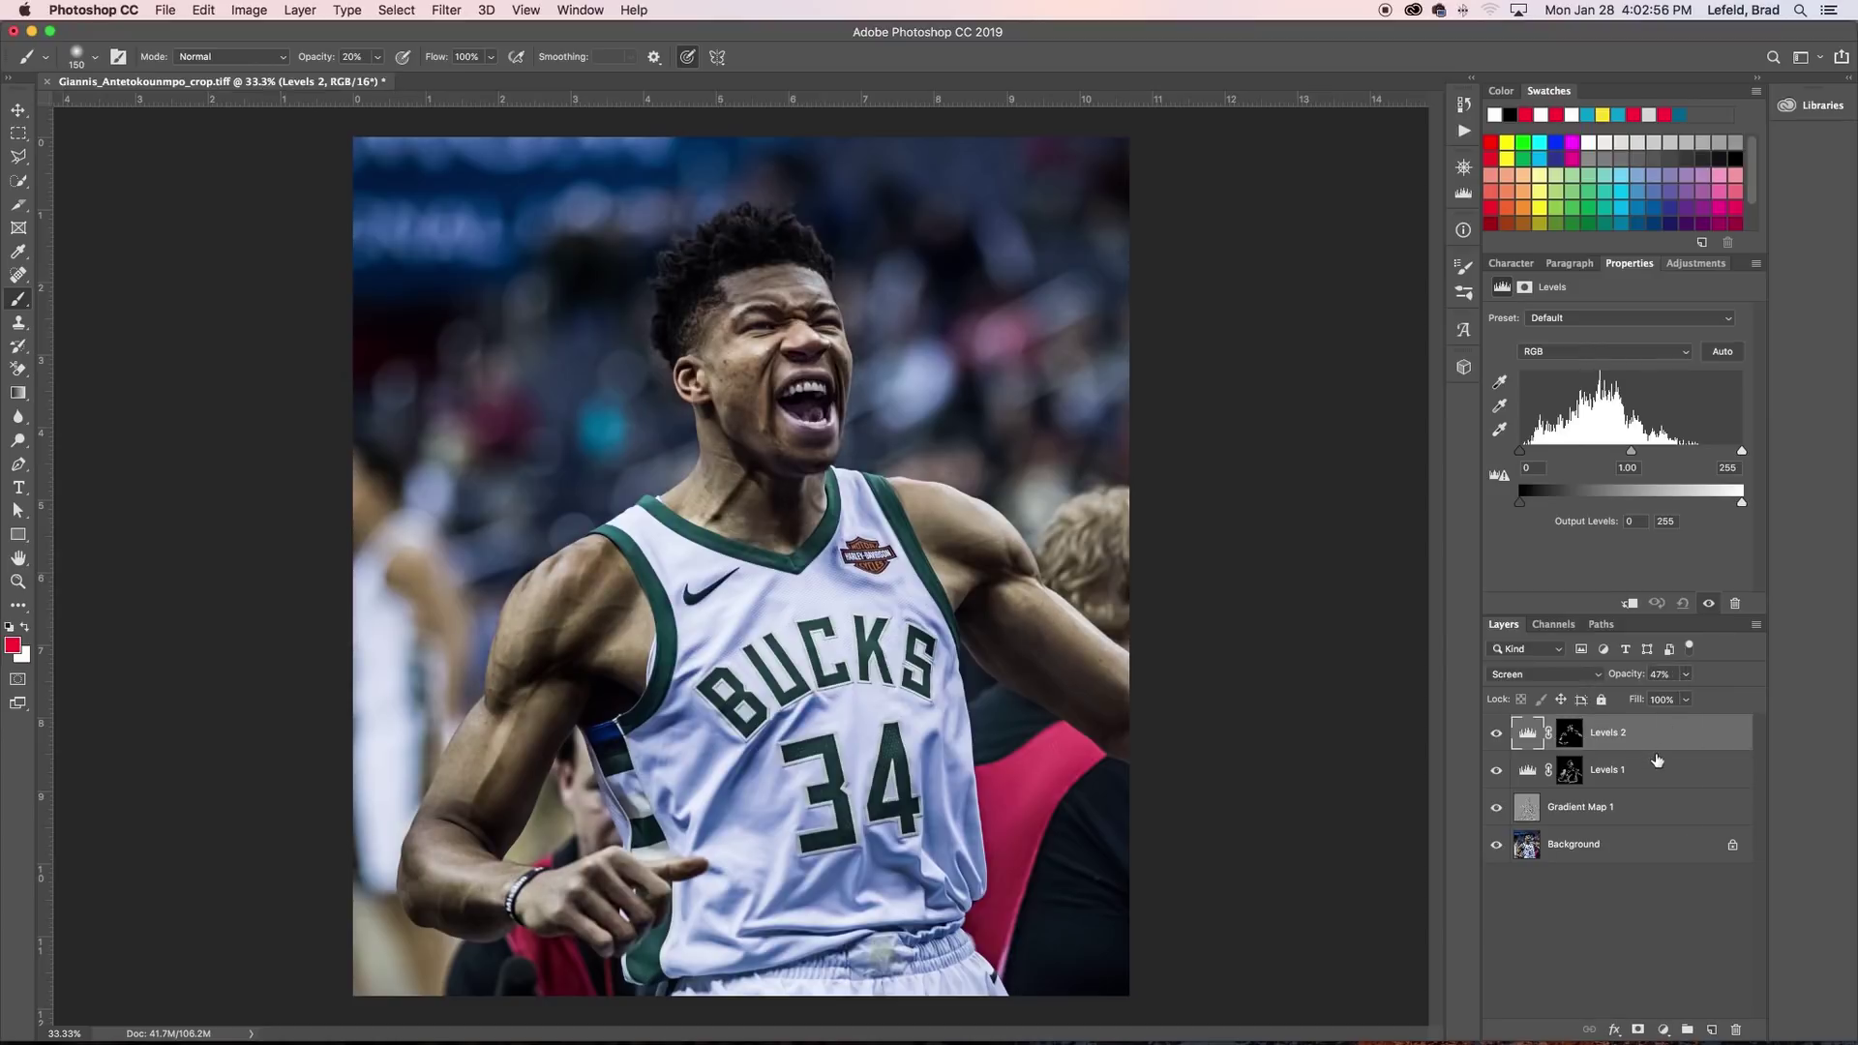
# Step: Lower the Levels 1 layer's opacity to 54%
pyautogui.click(1656, 764)
pyautogui.click(1681, 676)
pyautogui.moveTo(1650, 702); pyautogui.dragTo(1644, 700)
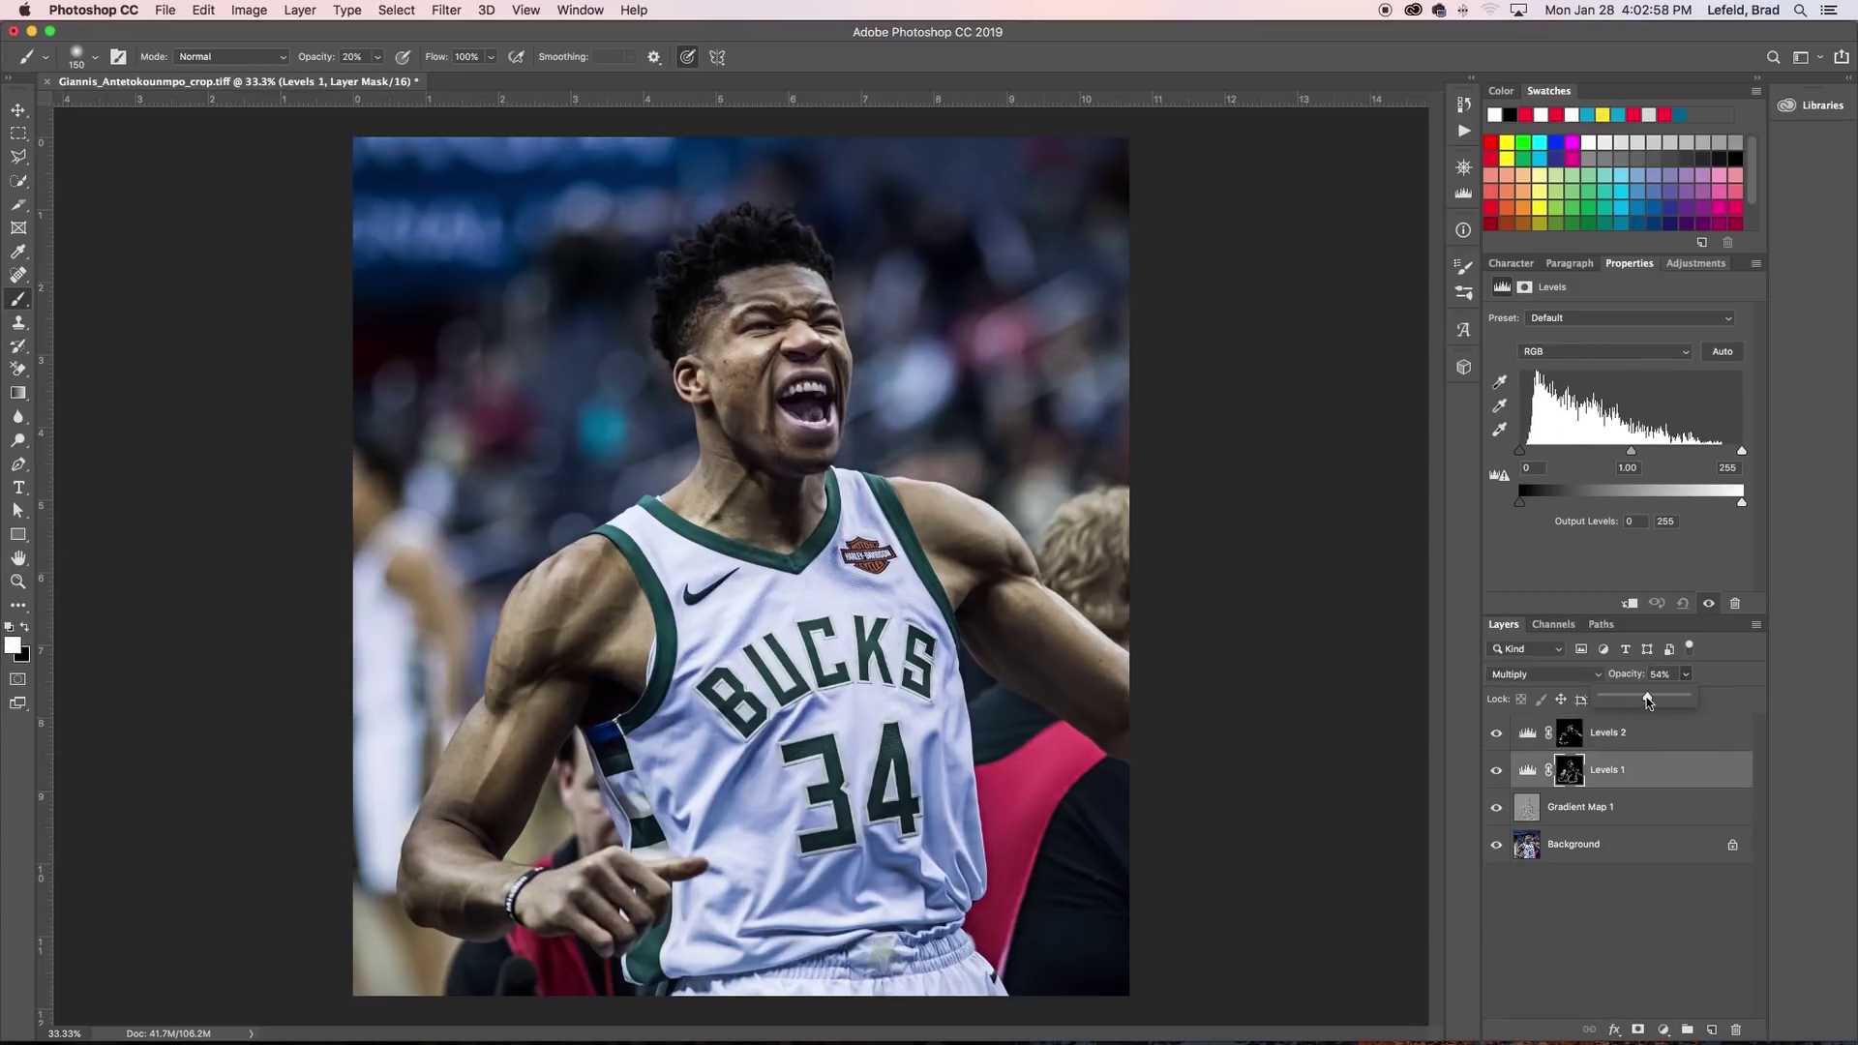